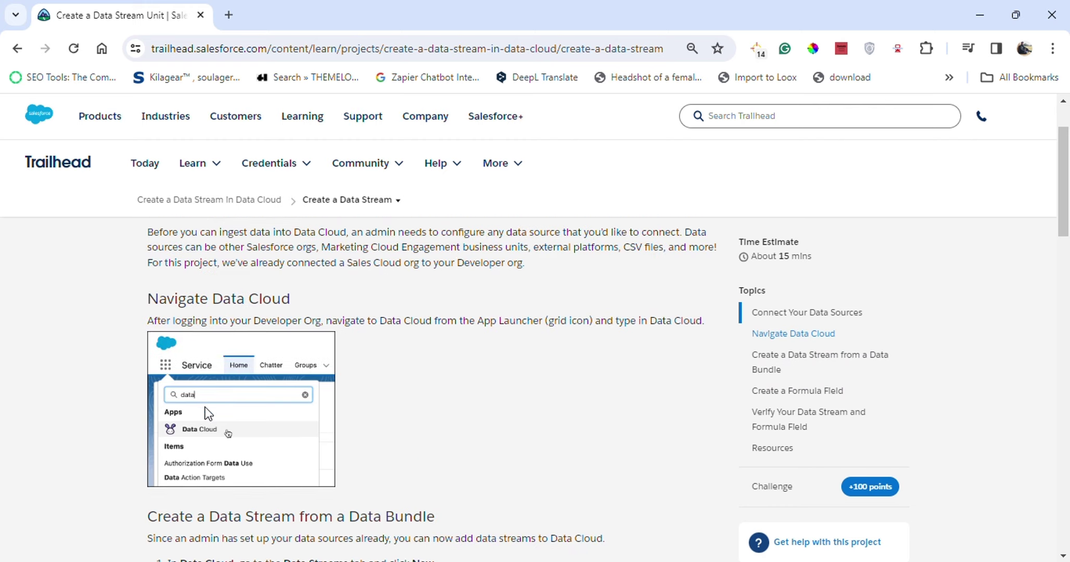
- Launch the hands-on org from the Verify Step section of the Create a Data Stream unit
{"action": "scroll", "coordinate": [370, 430], "scroll_direction": "down", "scroll_amount": 8}
{"action": "scroll", "coordinate": [408, 456], "scroll_direction": "down", "scroll_amount": 15}
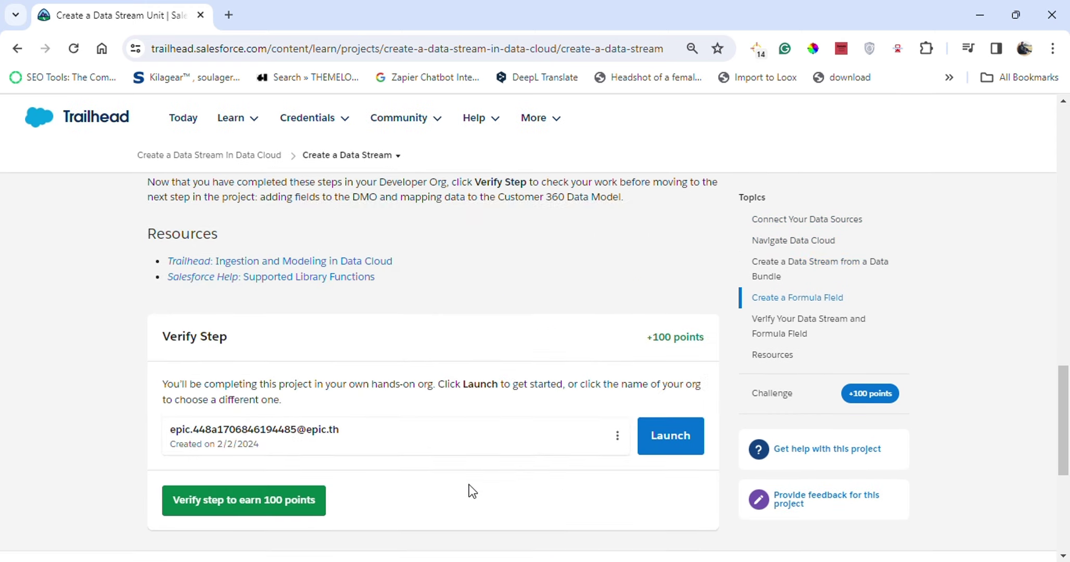
{"action": "left_click", "coordinate": [671, 331]}
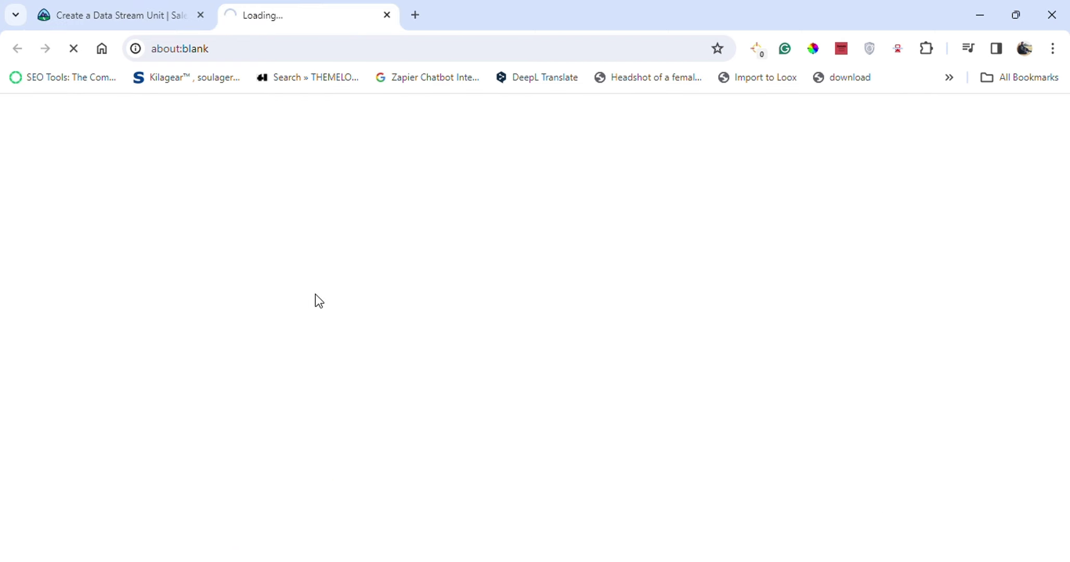
- Return to the Trailhead unit and review the instructions for navigating Data Cloud and creating a data stream from a data bundle
{"action": "left_click", "coordinate": [119, 9]}
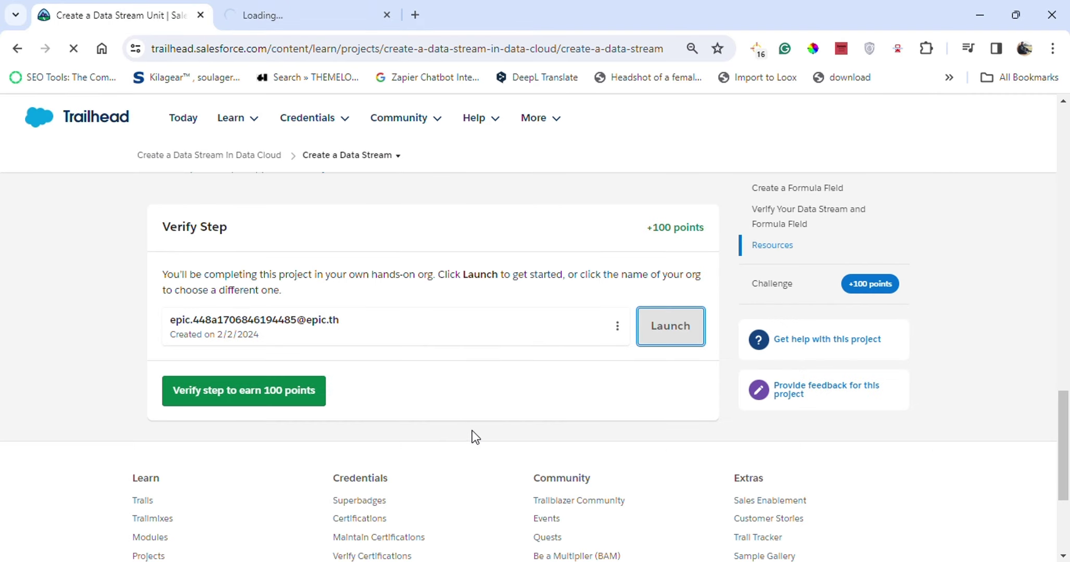
{"action": "scroll", "coordinate": [468, 426], "scroll_direction": "up", "scroll_amount": 3}
{"action": "scroll", "coordinate": [465, 422], "scroll_direction": "up", "scroll_amount": 7}
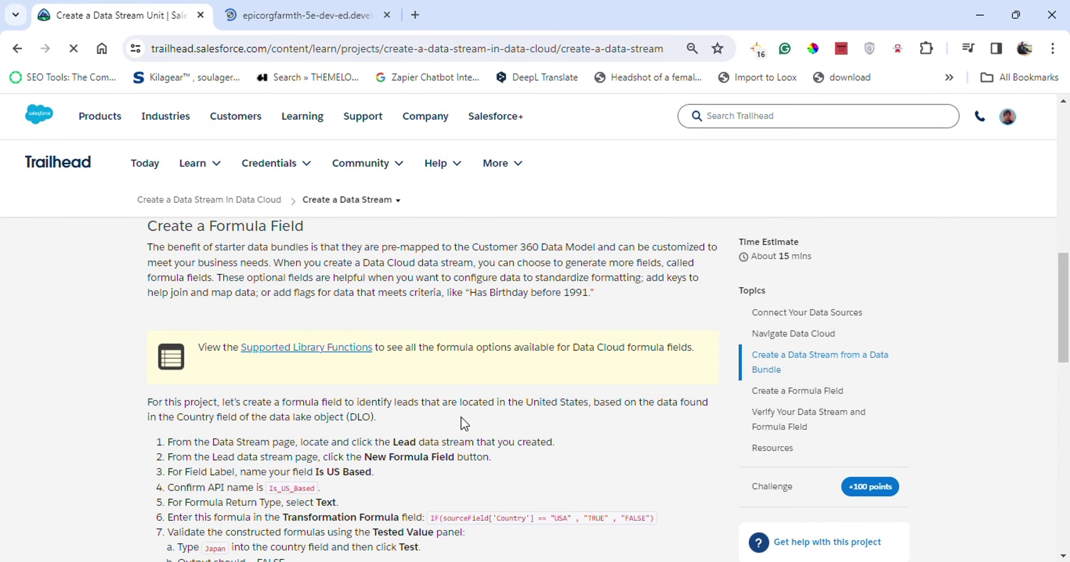
{"action": "scroll", "coordinate": [463, 422], "scroll_direction": "up", "scroll_amount": 10}
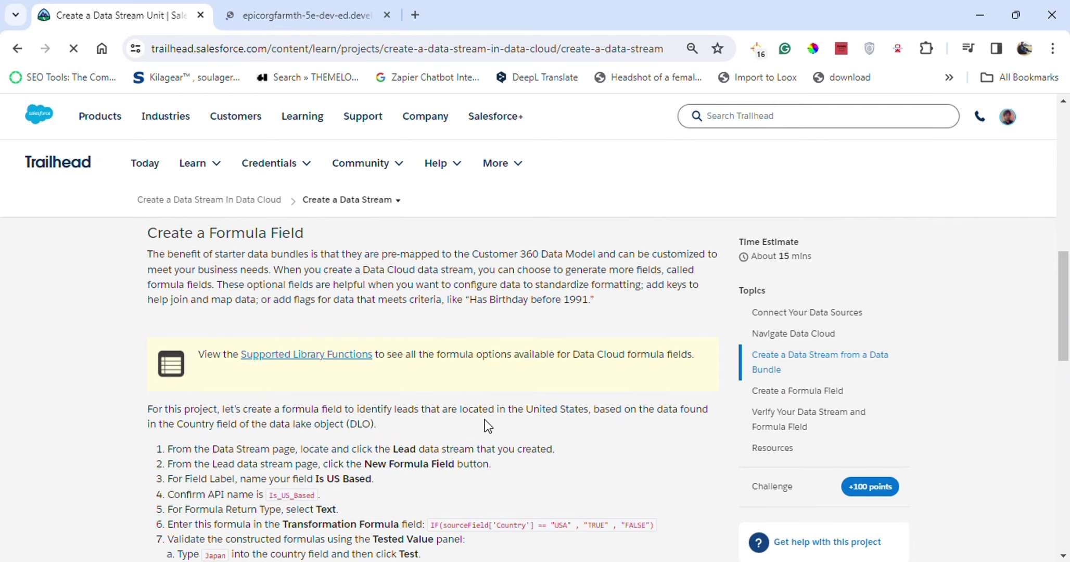
{"action": "scroll", "coordinate": [263, 356], "scroll_direction": "up", "scroll_amount": 3}
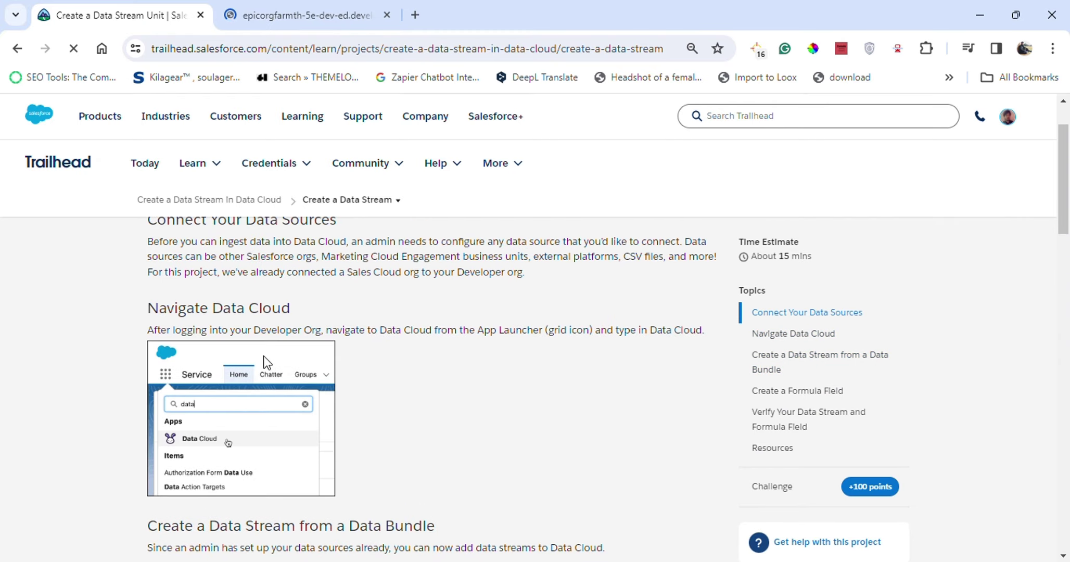
{"action": "scroll", "coordinate": [263, 356], "scroll_direction": "down", "scroll_amount": 5}
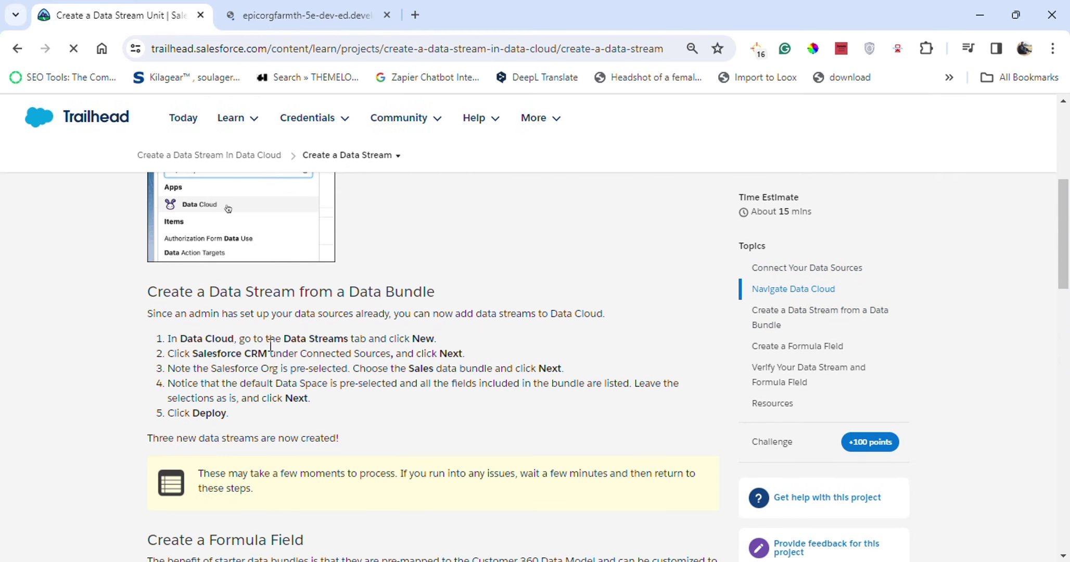
{"action": "scroll", "coordinate": [263, 352], "scroll_direction": "up", "scroll_amount": 3}
{"action": "scroll", "coordinate": [264, 356], "scroll_direction": "down", "scroll_amount": 2}
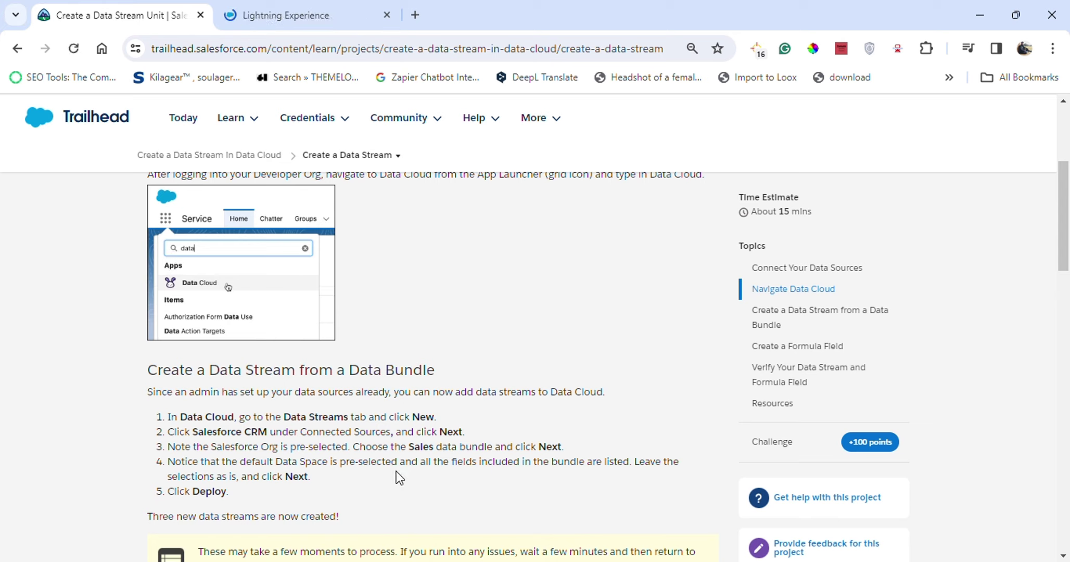
- In the launched Salesforce org, search the App Launcher for "data" and open the Data Cloud app
{"action": "left_click", "coordinate": [333, 13]}
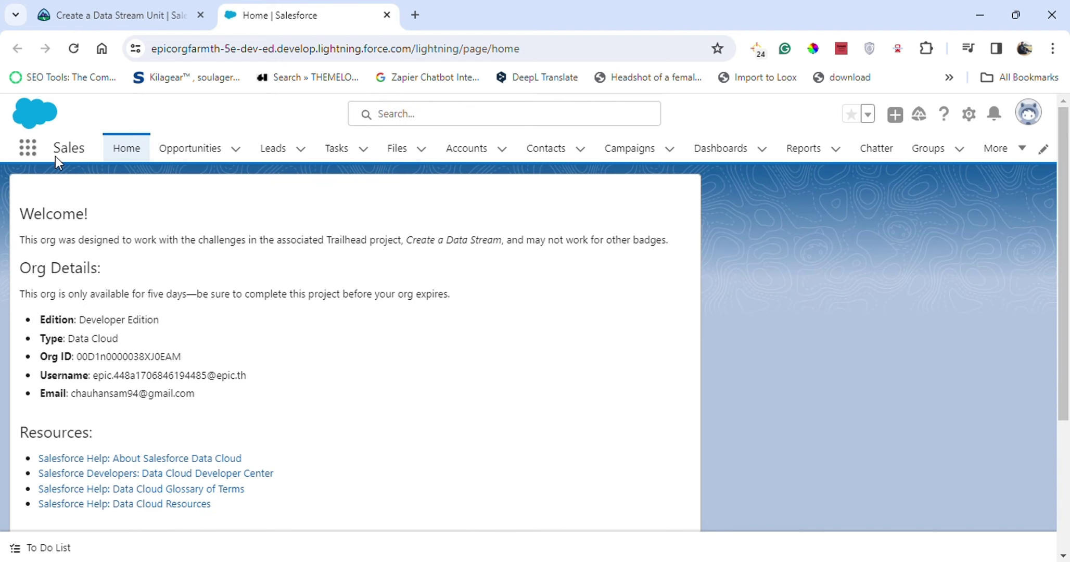
{"action": "left_click", "coordinate": [28, 149]}
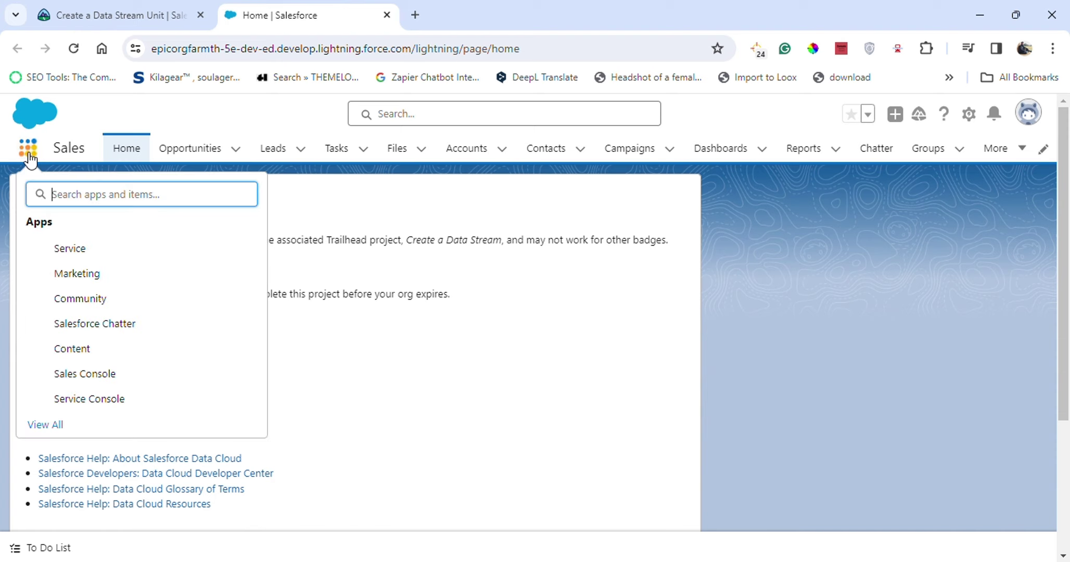
{"action": "left_click", "coordinate": [99, 14]}
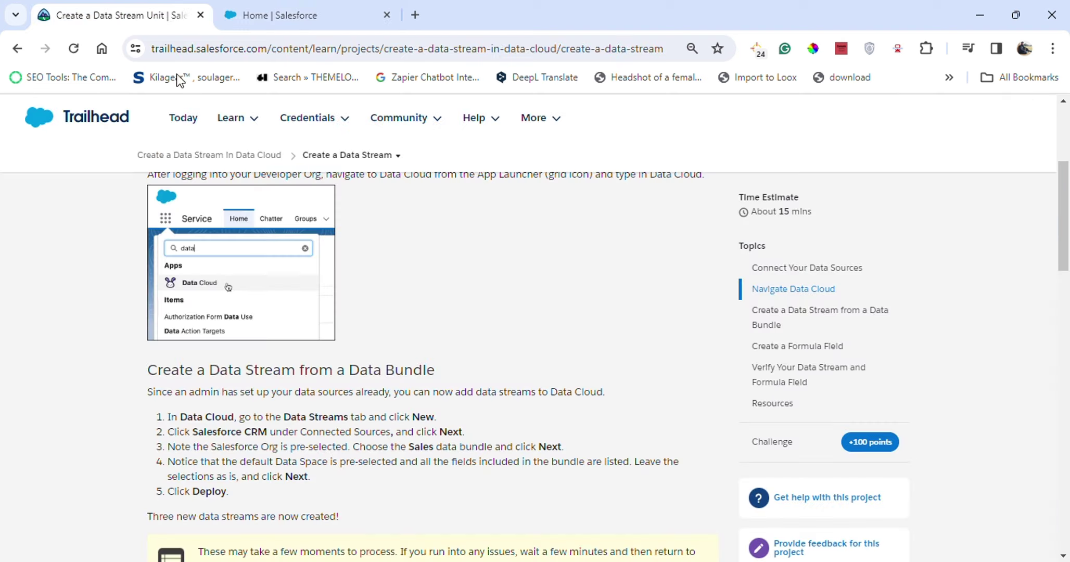
{"action": "left_click", "coordinate": [280, 15]}
{"action": "type", "text": "data"}
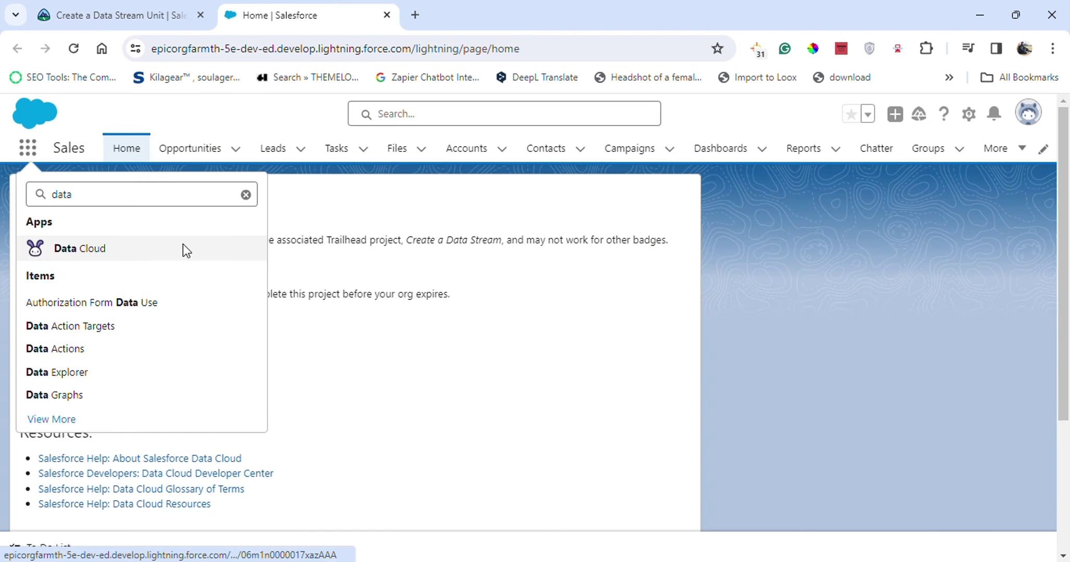
{"action": "left_click", "coordinate": [65, 246]}
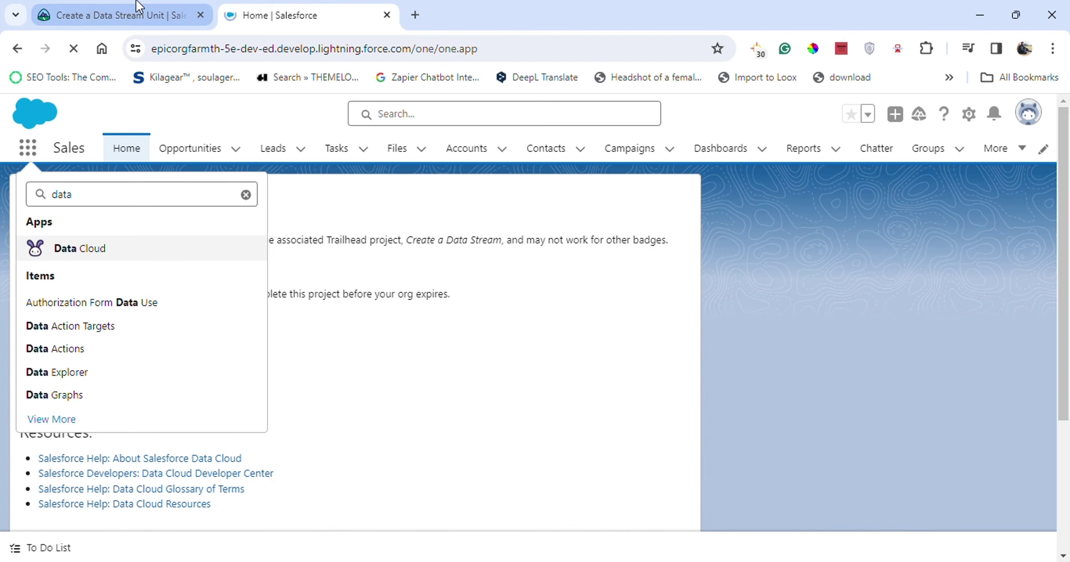
- Check the Trailhead instructions, then start a new data stream from Data Cloud's Data Streams list
{"action": "left_click", "coordinate": [119, 14]}
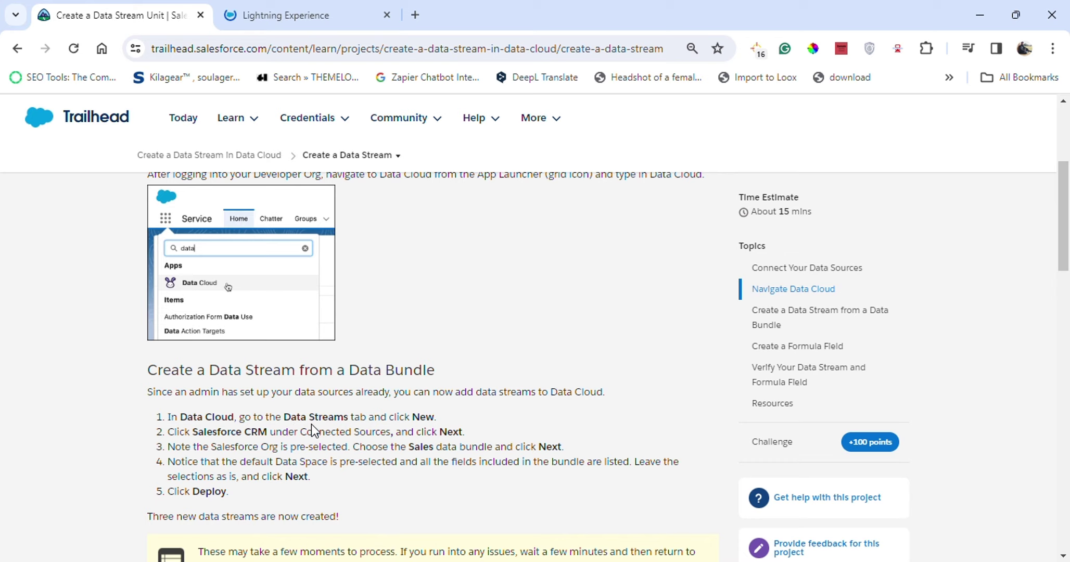
{"action": "left_click", "coordinate": [272, 10]}
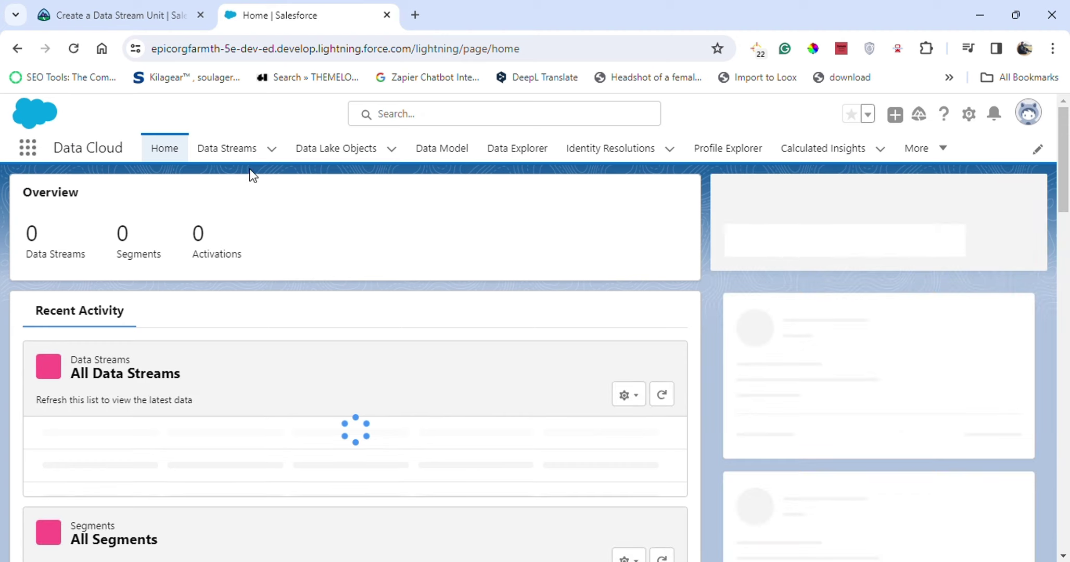
{"action": "left_click", "coordinate": [229, 152]}
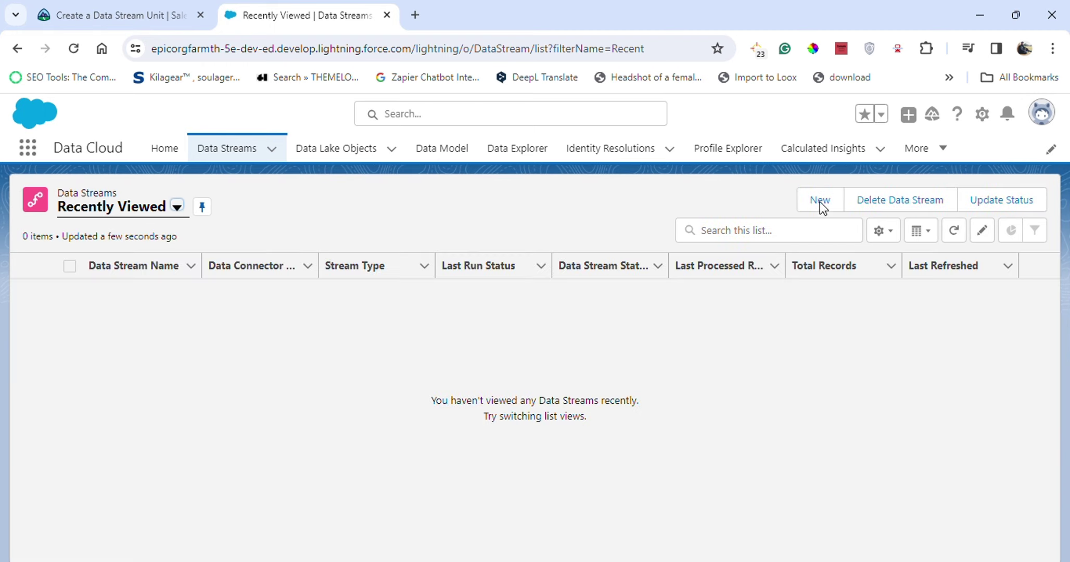
{"action": "left_click", "coordinate": [820, 200]}
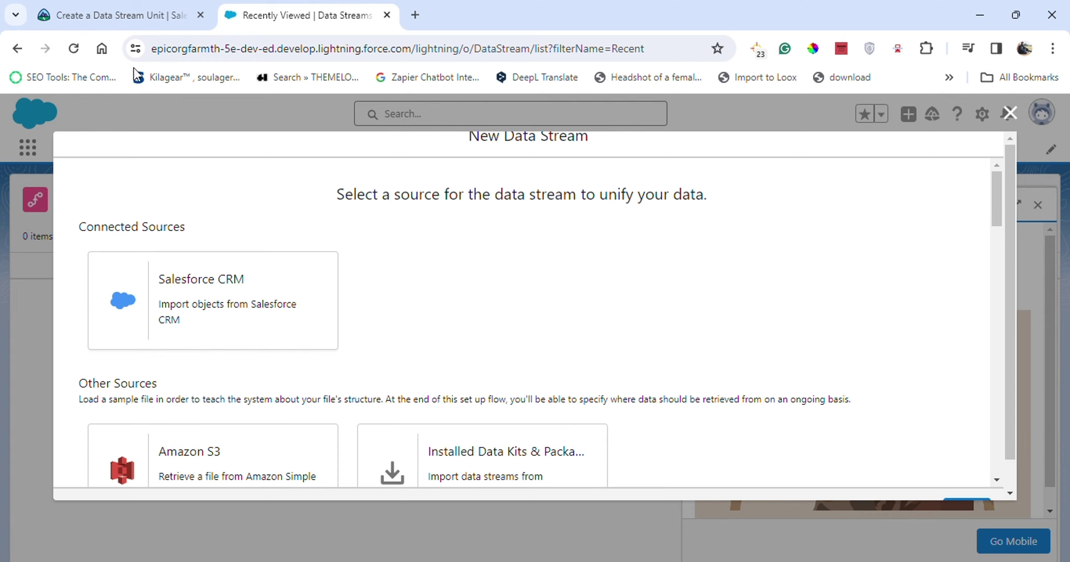
- Select Salesforce CRM under Connected Sources for the new data stream, checking the choice against the Trailhead instructions
{"action": "left_click", "coordinate": [120, 15]}
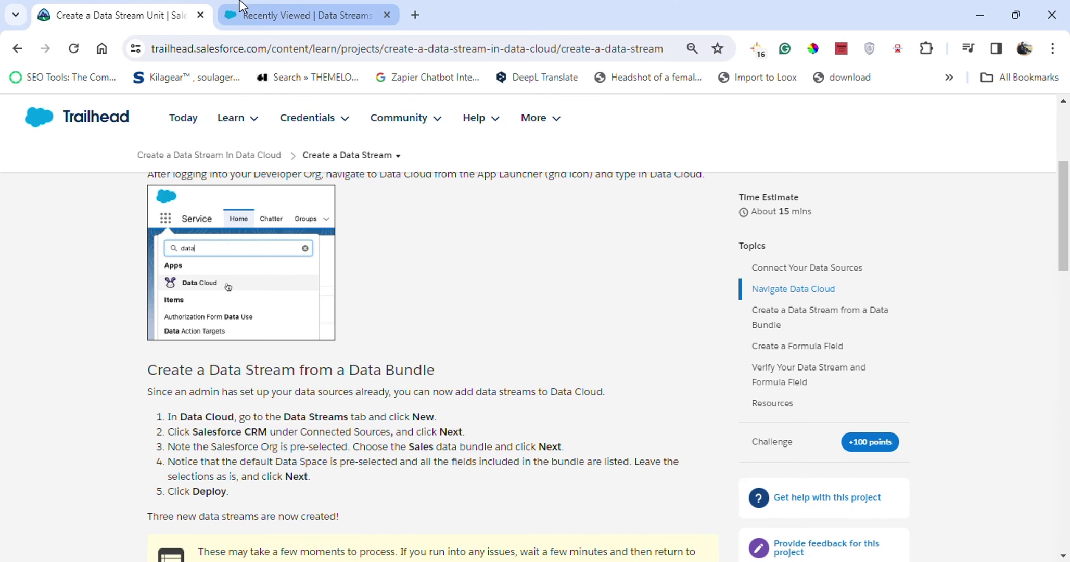
{"action": "left_click", "coordinate": [245, 14]}
{"action": "left_click", "coordinate": [222, 336]}
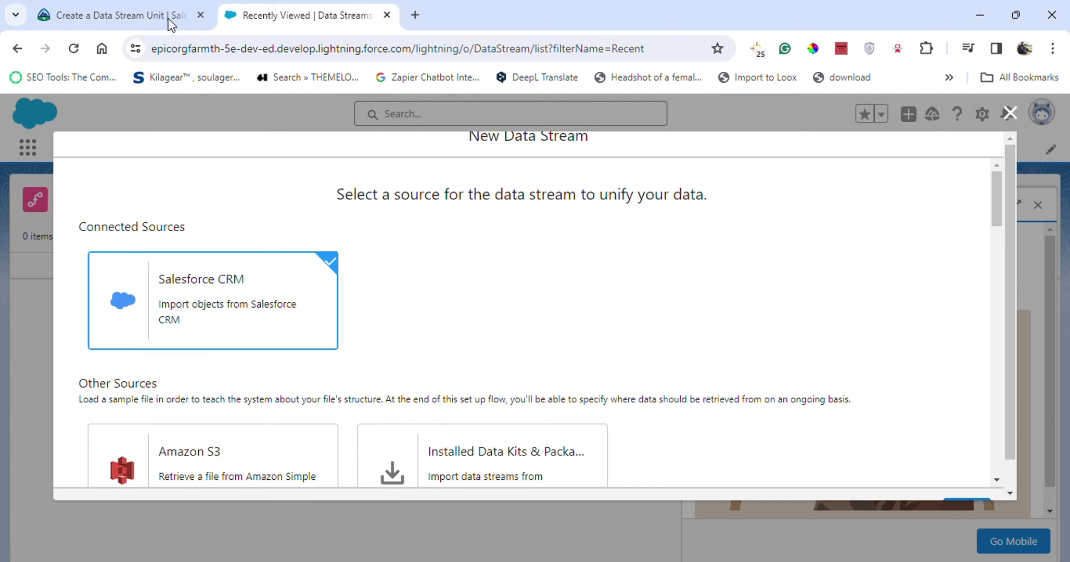
{"action": "left_click", "coordinate": [135, 15]}
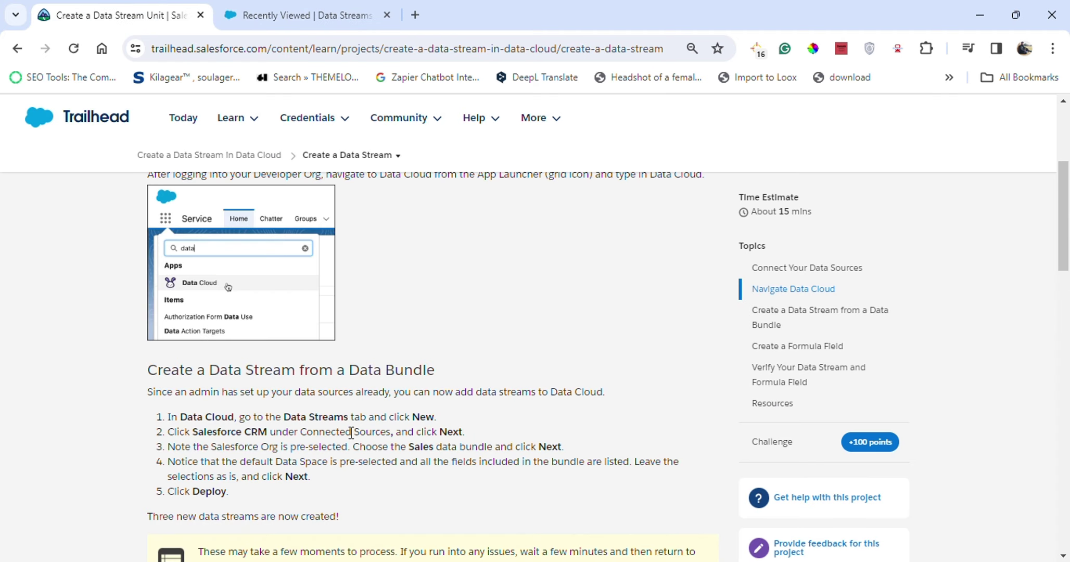
{"action": "left_click", "coordinate": [321, 1]}
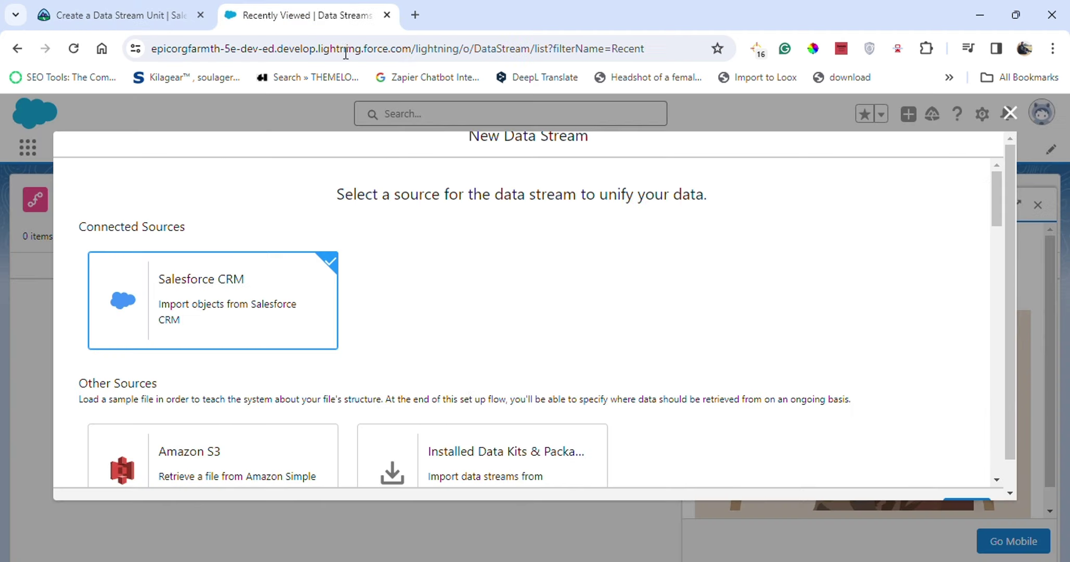
- Look through the MuleSoft Anypoint Exchange connectors offered as sources for the new data stream
{"action": "scroll", "coordinate": [568, 409], "scroll_direction": "down", "scroll_amount": 5}
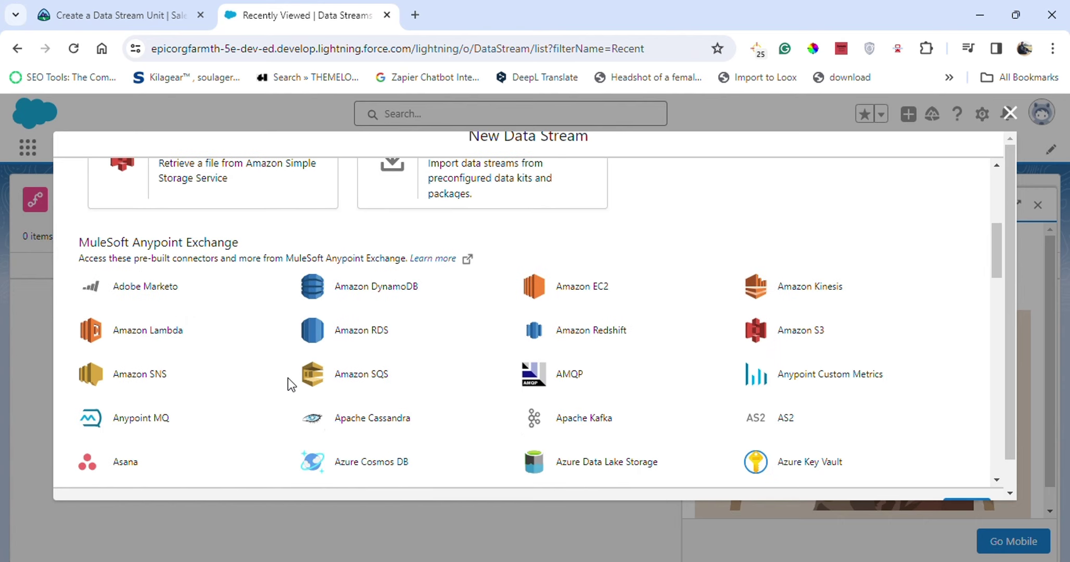
{"action": "scroll", "coordinate": [795, 430], "scroll_direction": "down", "scroll_amount": 15}
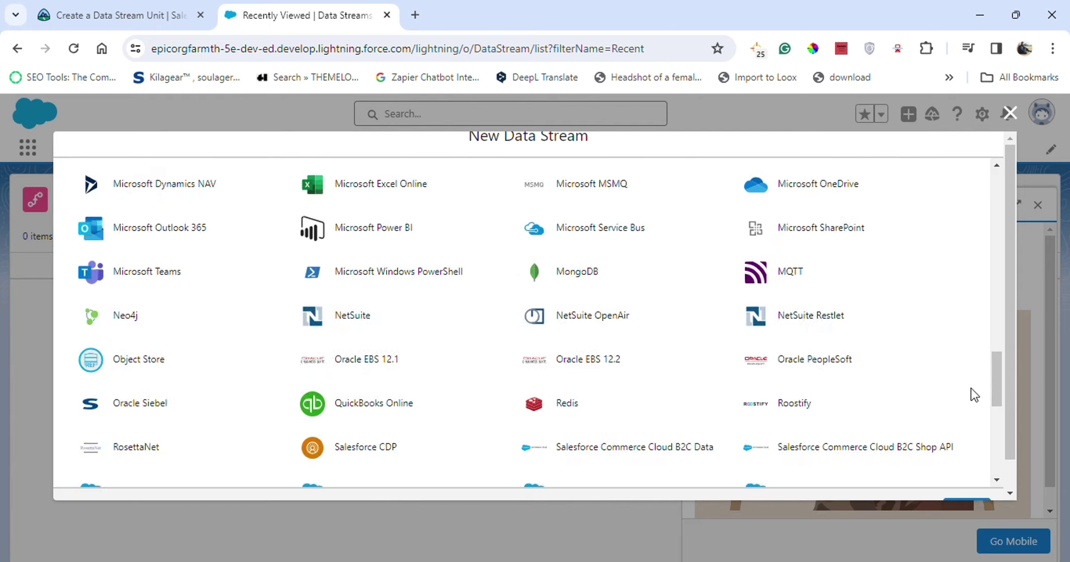
{"action": "scroll", "coordinate": [973, 402], "scroll_direction": "down", "scroll_amount": 8}
{"action": "scroll", "coordinate": [1001, 460], "scroll_direction": "down", "scroll_amount": 1}
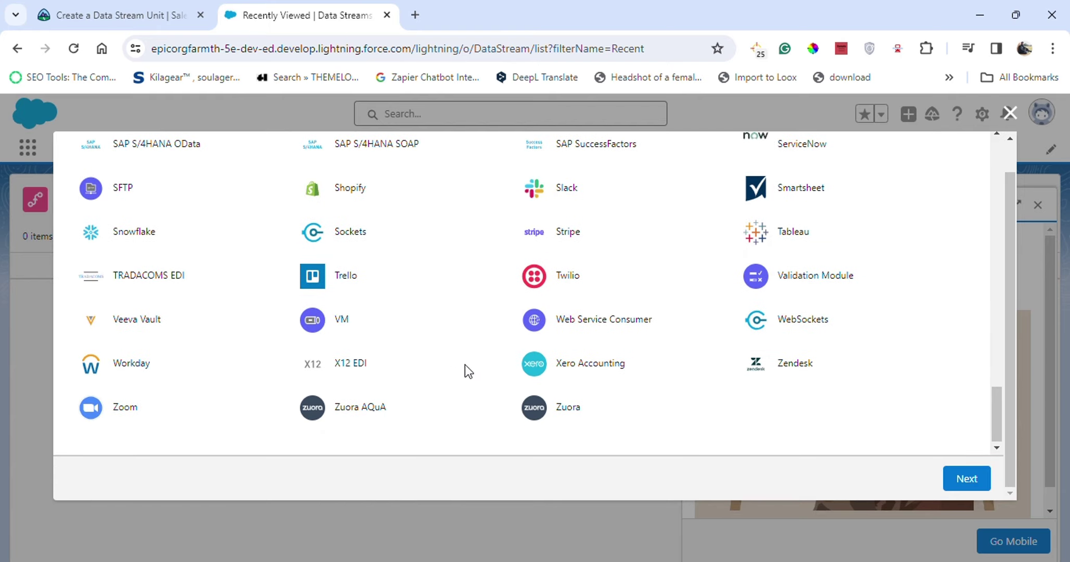
{"action": "scroll", "coordinate": [561, 369], "scroll_direction": "up", "scroll_amount": 2}
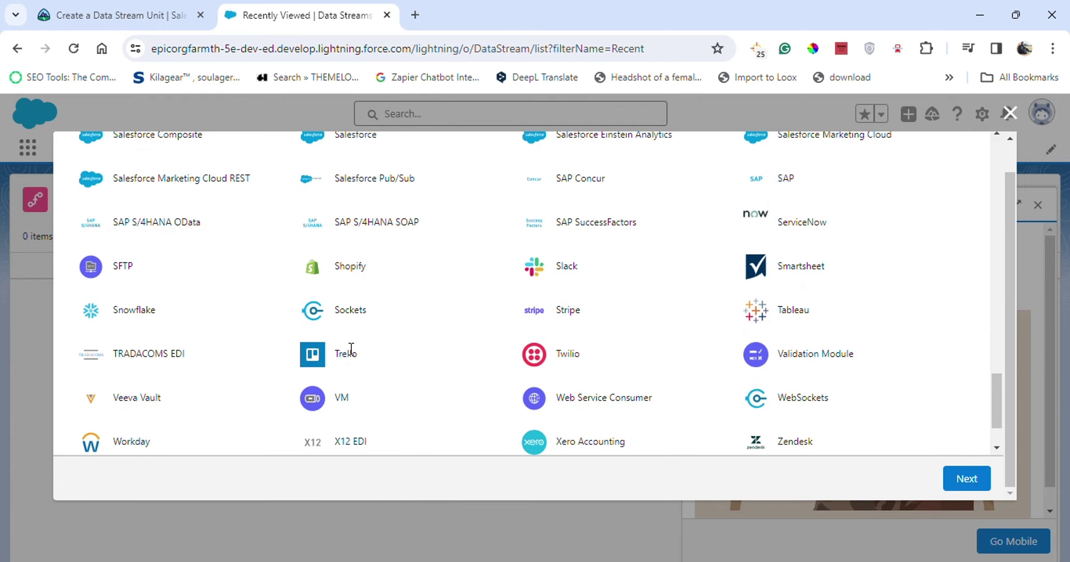
{"action": "scroll", "coordinate": [382, 290], "scroll_direction": "up", "scroll_amount": 3}
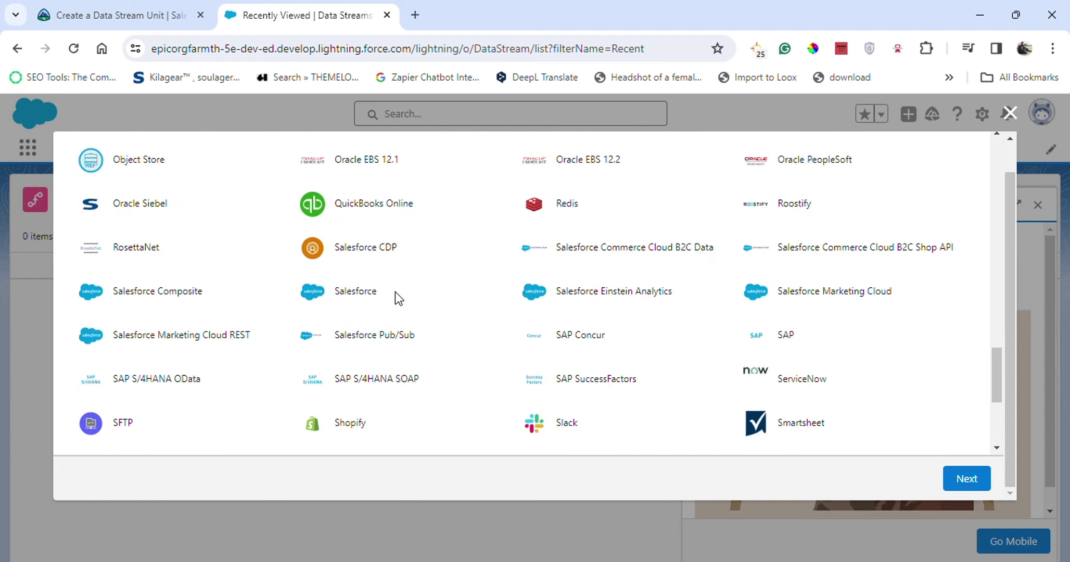
{"action": "scroll", "coordinate": [468, 299], "scroll_direction": "up", "scroll_amount": 12}
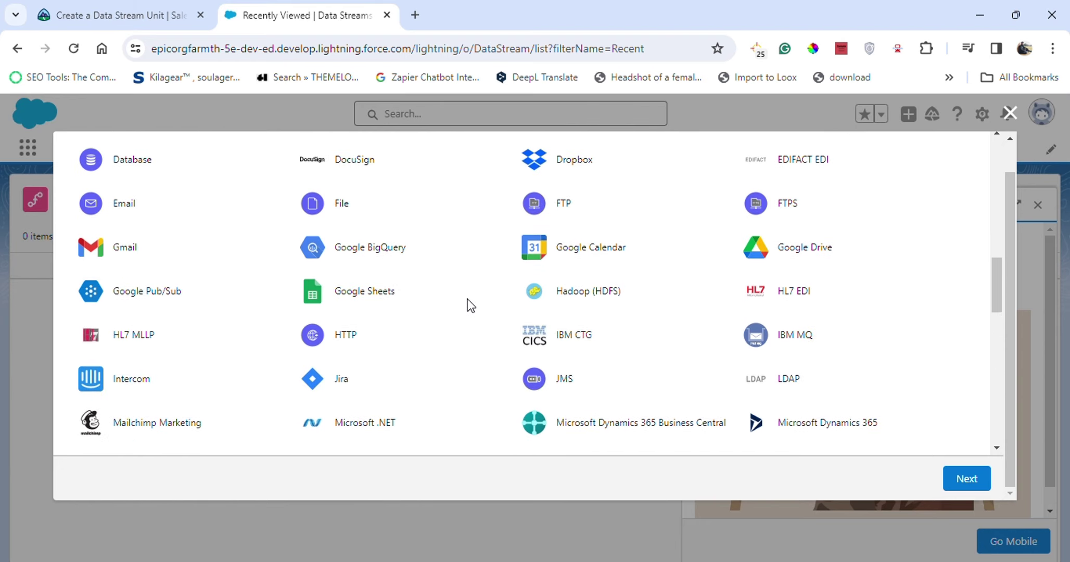
{"action": "scroll", "coordinate": [467, 298], "scroll_direction": "up", "scroll_amount": 5}
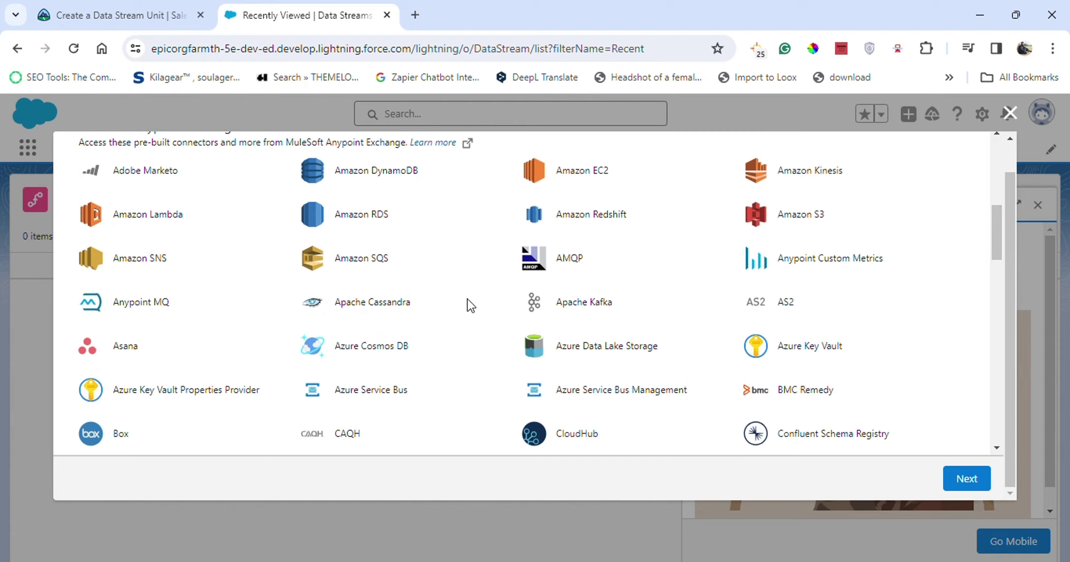
{"action": "scroll", "coordinate": [468, 298], "scroll_direction": "down", "scroll_amount": 2}
{"action": "scroll", "coordinate": [468, 300], "scroll_direction": "down", "scroll_amount": 2}
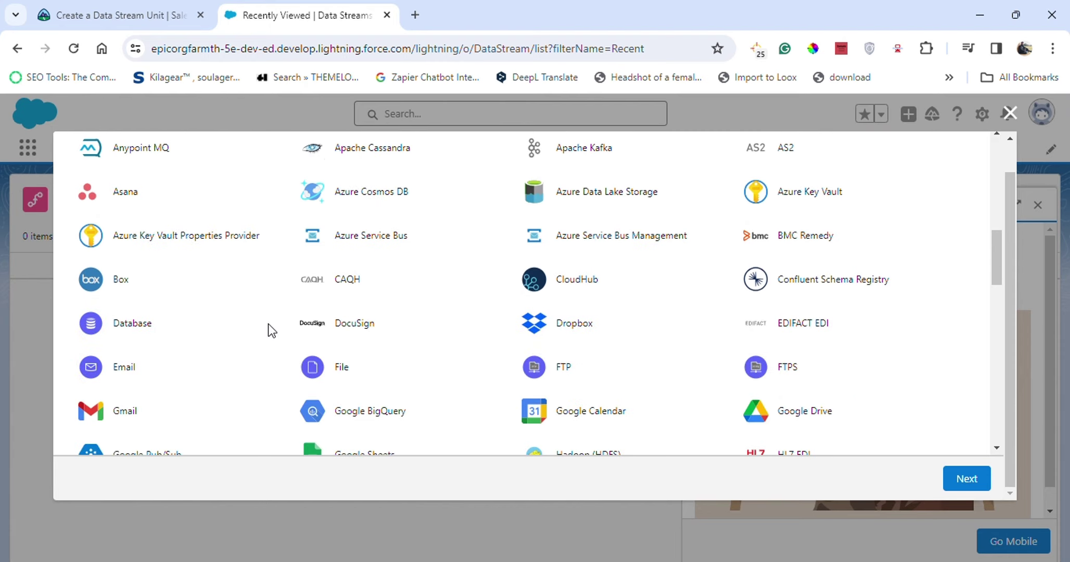
- Recheck the Trailhead instruction about the Salesforce CRM source and compare it with the sources in the New Data Stream dialog
{"action": "left_click", "coordinate": [93, 14]}
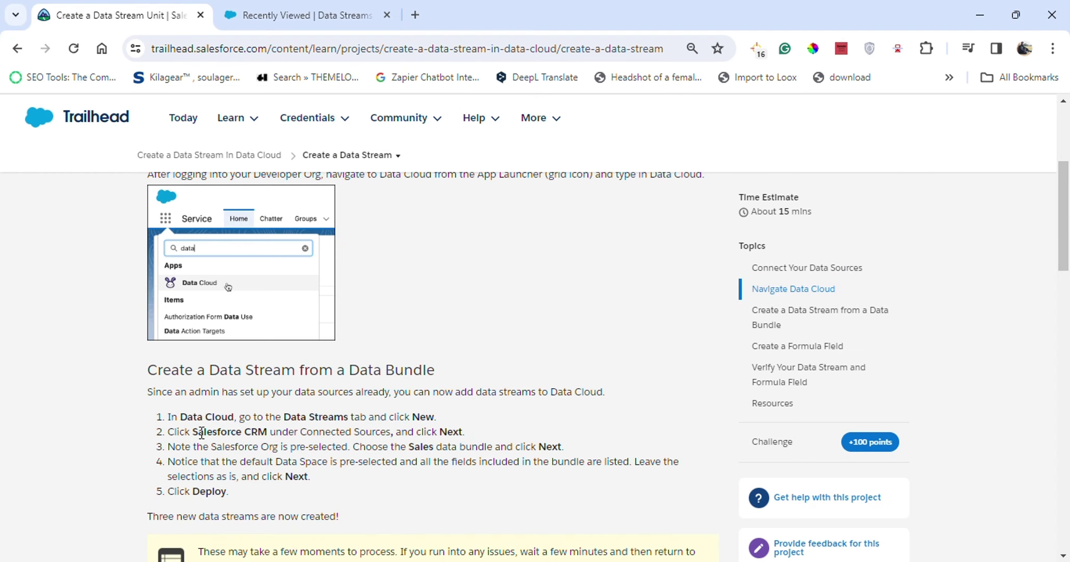
{"action": "left_click_drag", "start_coordinate": [196, 428], "coordinate": [295, 430]}
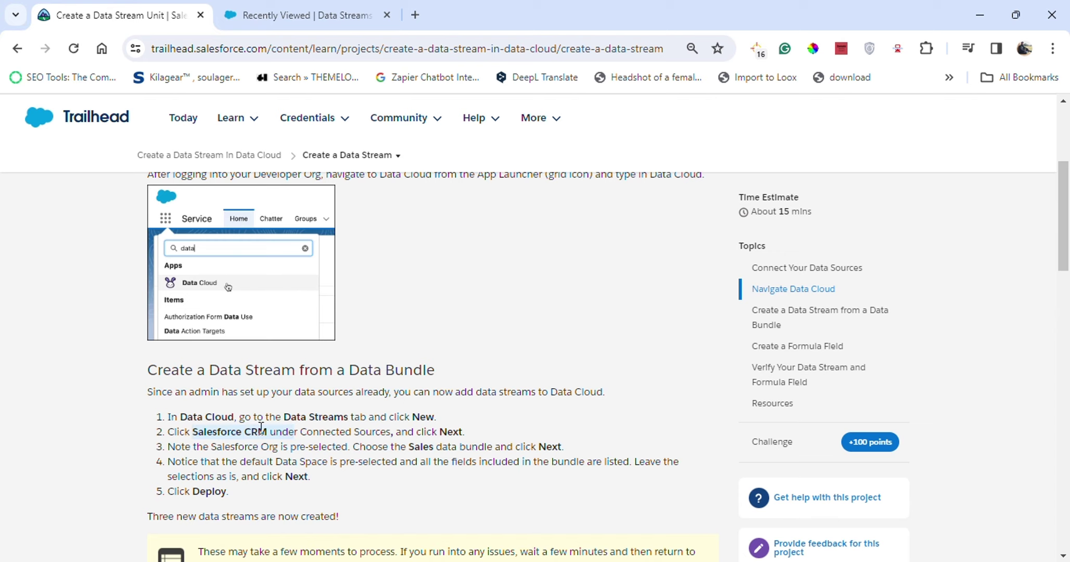
{"action": "key", "text": "ctrl+Tab"}
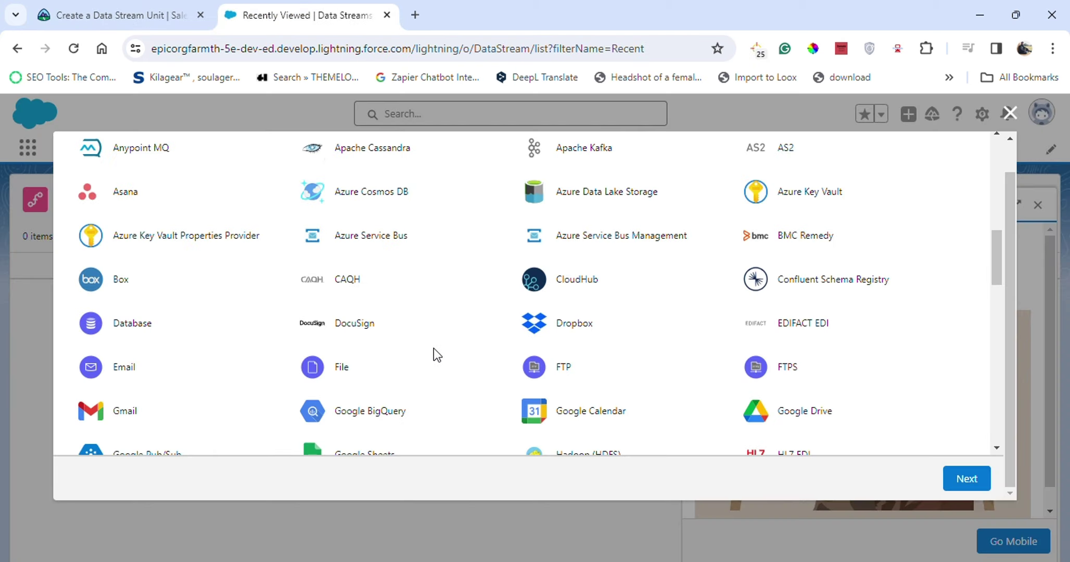
{"action": "scroll", "coordinate": [434, 349], "scroll_direction": "up", "scroll_amount": 10}
{"action": "scroll", "coordinate": [245, 328], "scroll_direction": "down", "scroll_amount": 3}
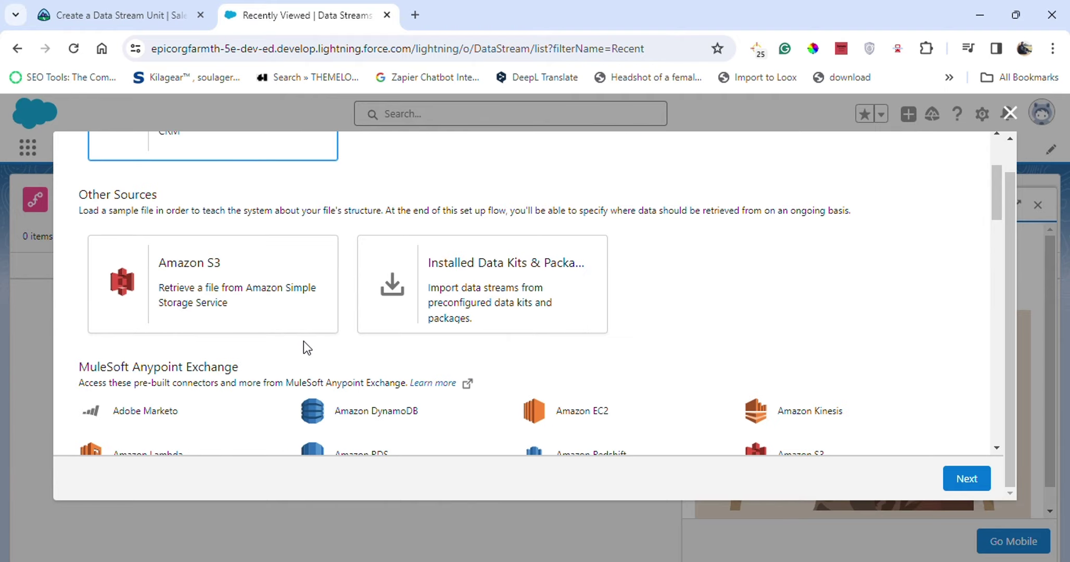
{"action": "scroll", "coordinate": [305, 341], "scroll_direction": "down", "scroll_amount": 2}
{"action": "left_click", "coordinate": [187, 15]}
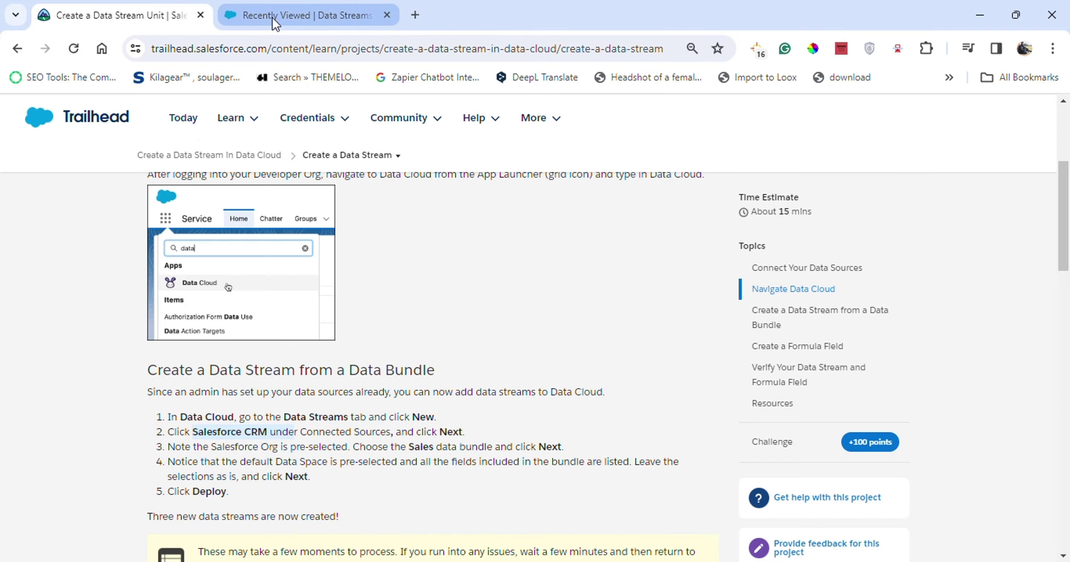
{"action": "left_click", "coordinate": [273, 18]}
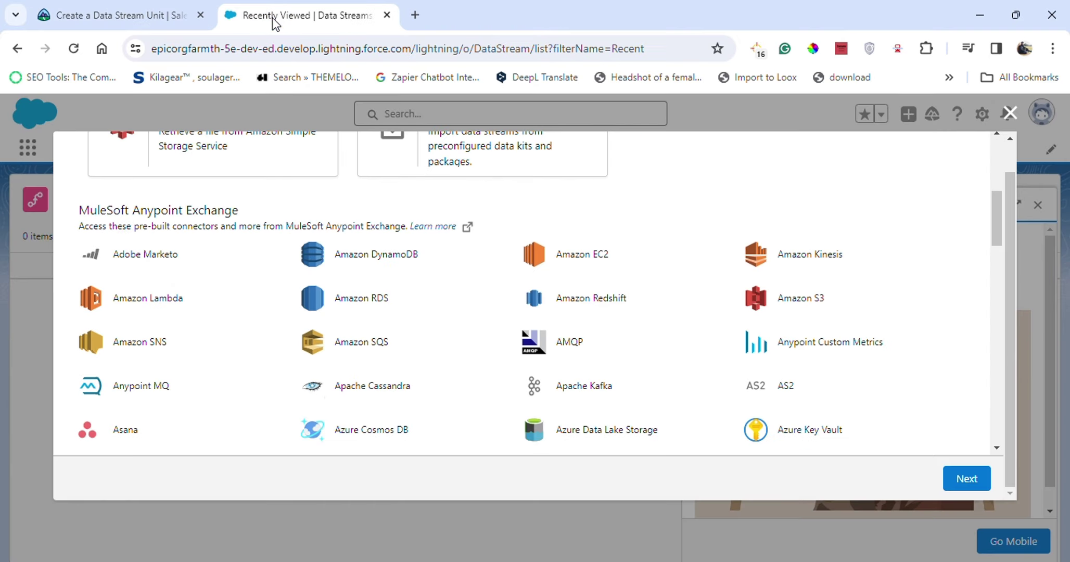
- Continue with the Salesforce CRM source and choose the Sales standard data bundle, checking the choice against the Trailhead instructions
{"action": "left_click", "coordinate": [966, 478]}
{"action": "scroll", "coordinate": [220, 208], "scroll_direction": "down", "scroll_amount": 2}
{"action": "left_click", "coordinate": [151, 16]}
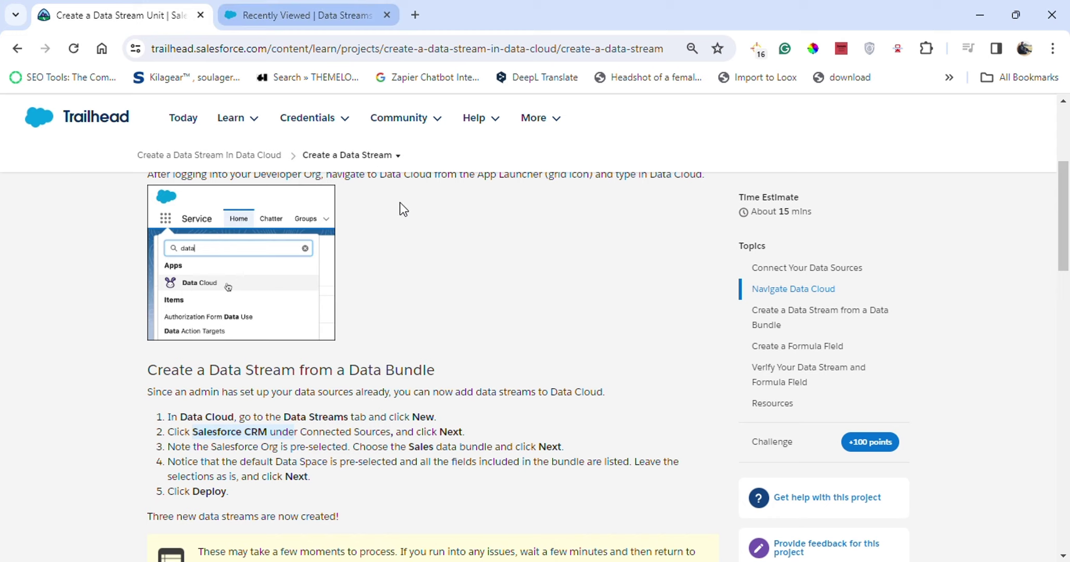
{"action": "key", "text": "ctrl+Tab"}
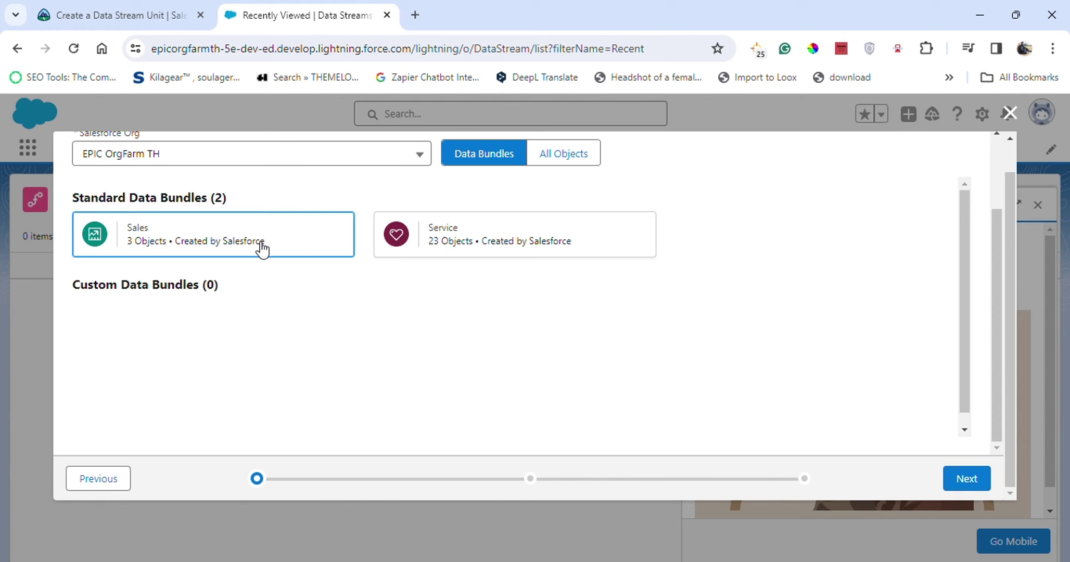
{"action": "left_click", "coordinate": [261, 247]}
{"action": "scroll", "coordinate": [591, 339], "scroll_direction": "up", "scroll_amount": 2}
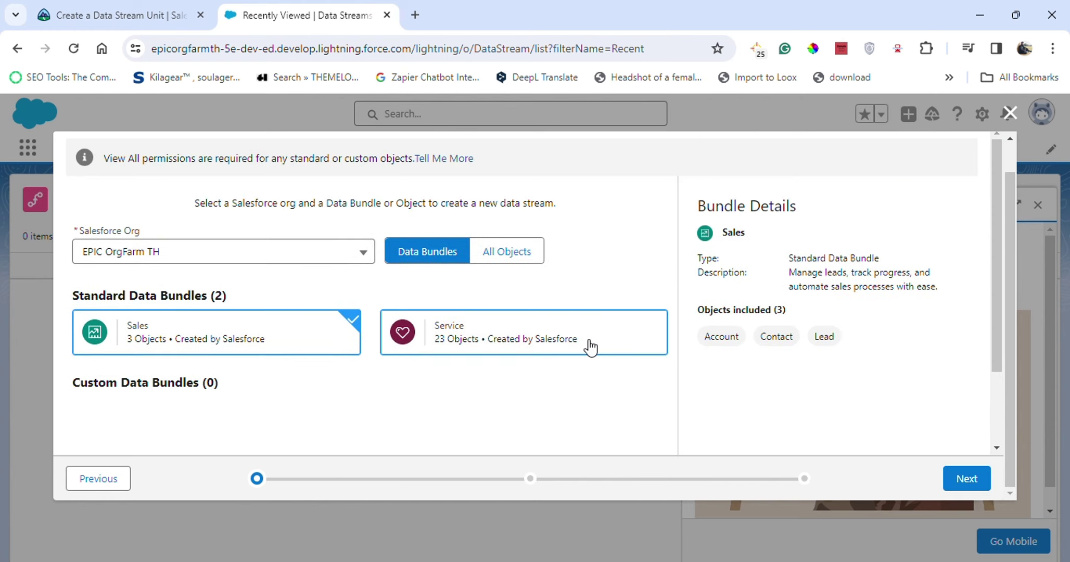
{"action": "left_click", "coordinate": [969, 480]}
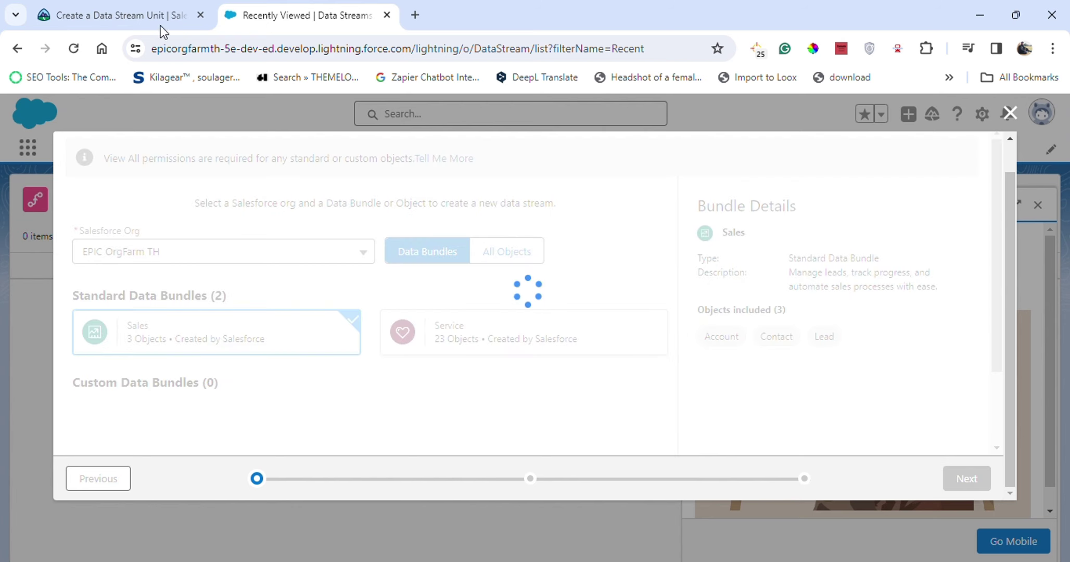
- Keep the default data space and preselected fields as Trailhead instructs, and deploy the Sales bundle's data streams
{"action": "left_click", "coordinate": [129, 8]}
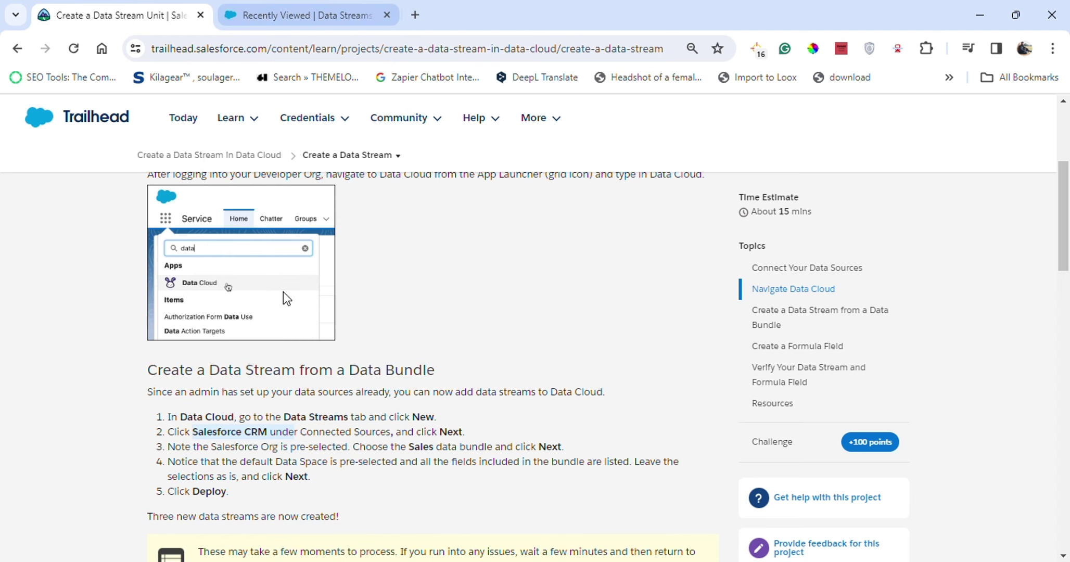
{"action": "key", "text": "ctrl+Tab"}
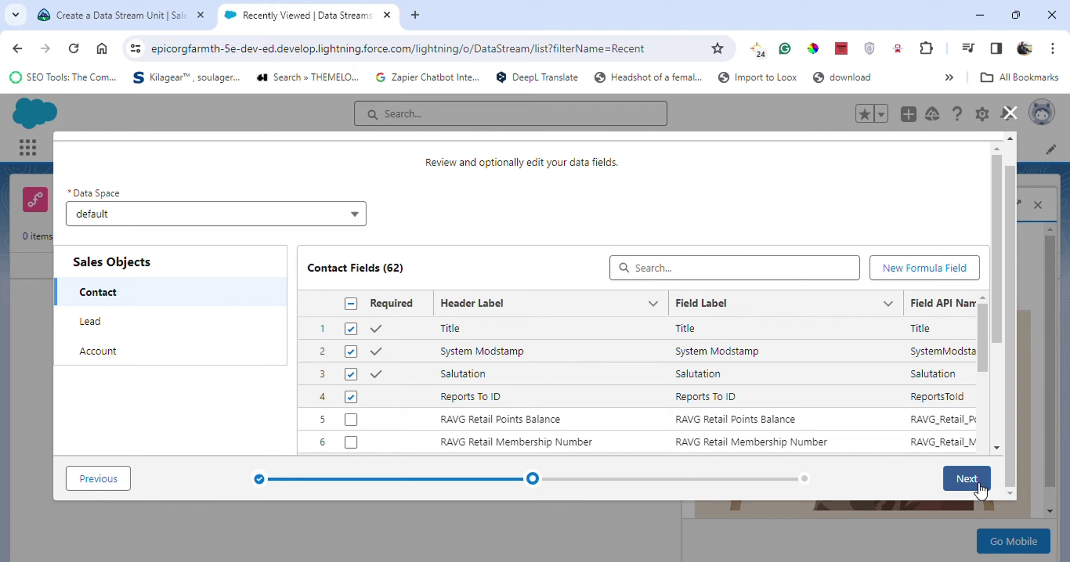
{"action": "left_click", "coordinate": [967, 479]}
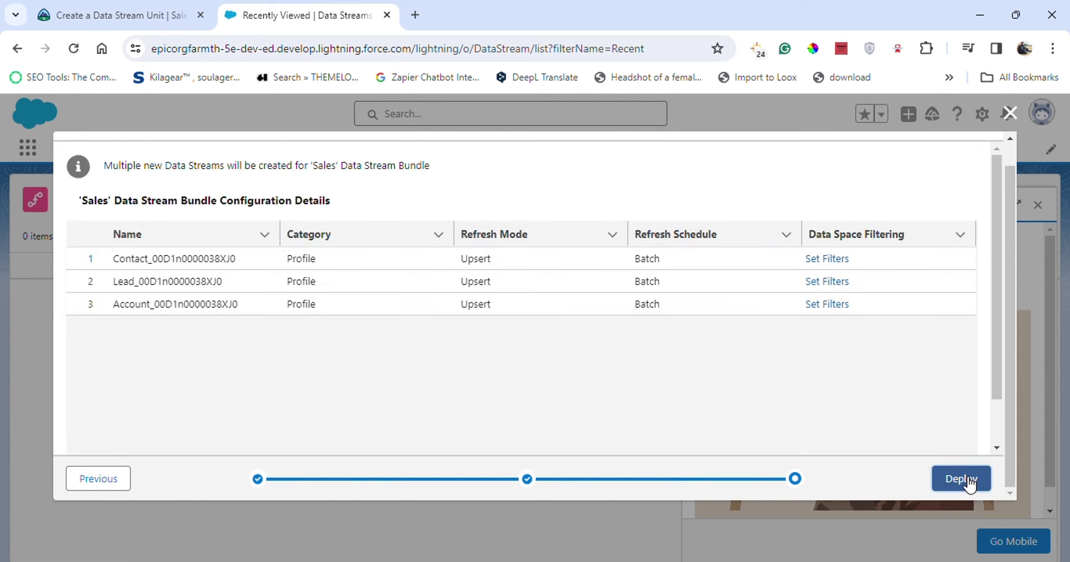
{"action": "left_click", "coordinate": [967, 479]}
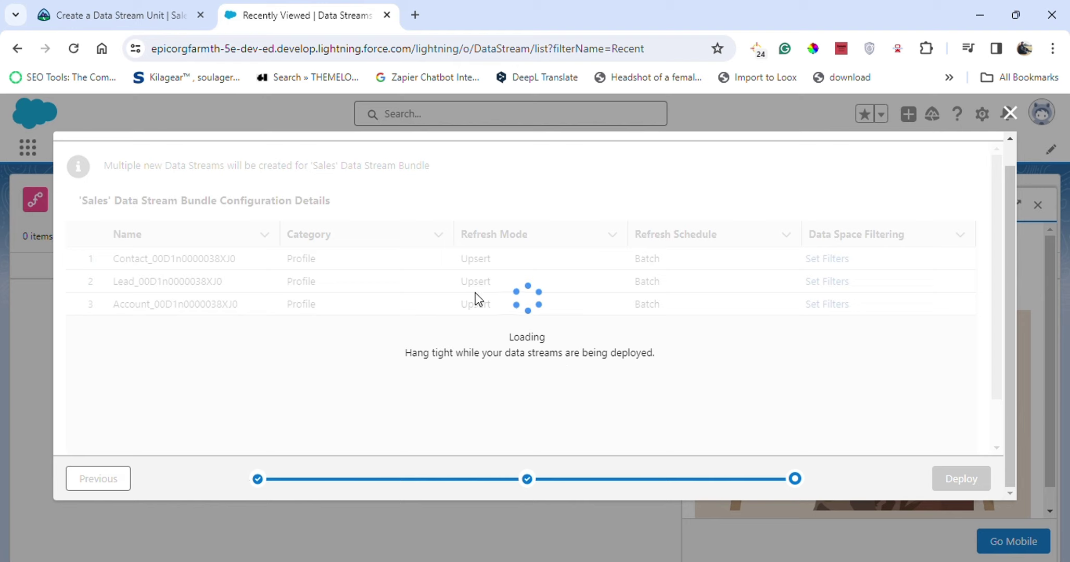
- Read Trailhead's Create a Formula Field instructions and check the Data Streams list for the newly deployed streams
{"action": "left_click", "coordinate": [121, 15]}
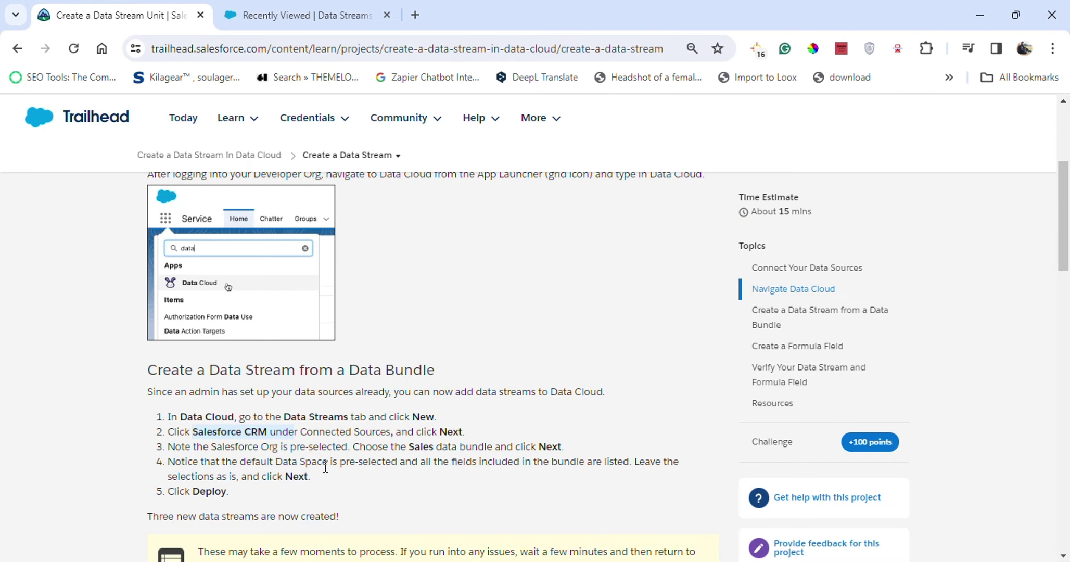
{"action": "scroll", "coordinate": [272, 479], "scroll_direction": "down", "scroll_amount": 4}
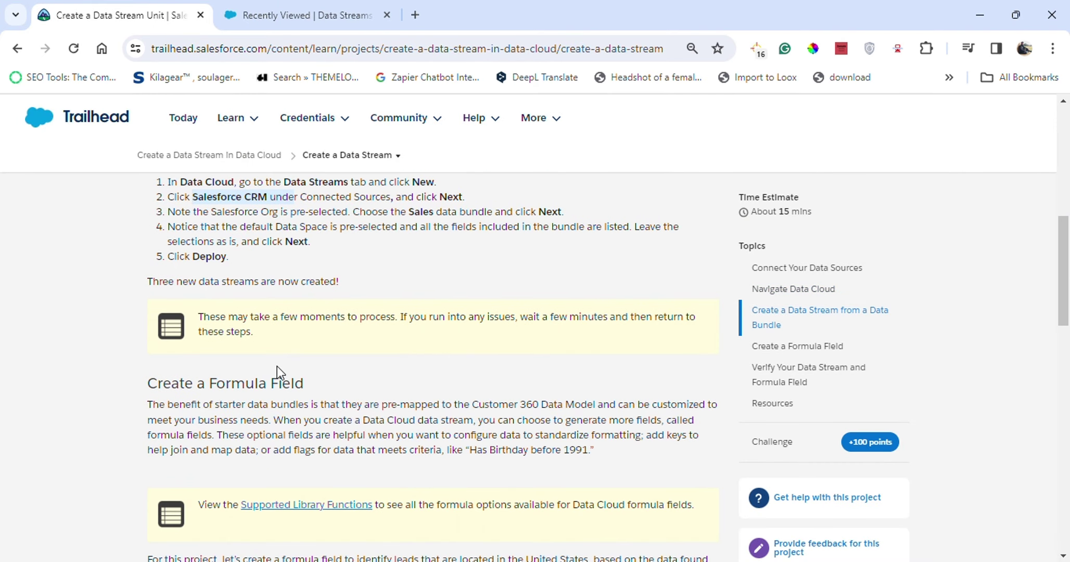
{"action": "scroll", "coordinate": [214, 411], "scroll_direction": "down", "scroll_amount": 4}
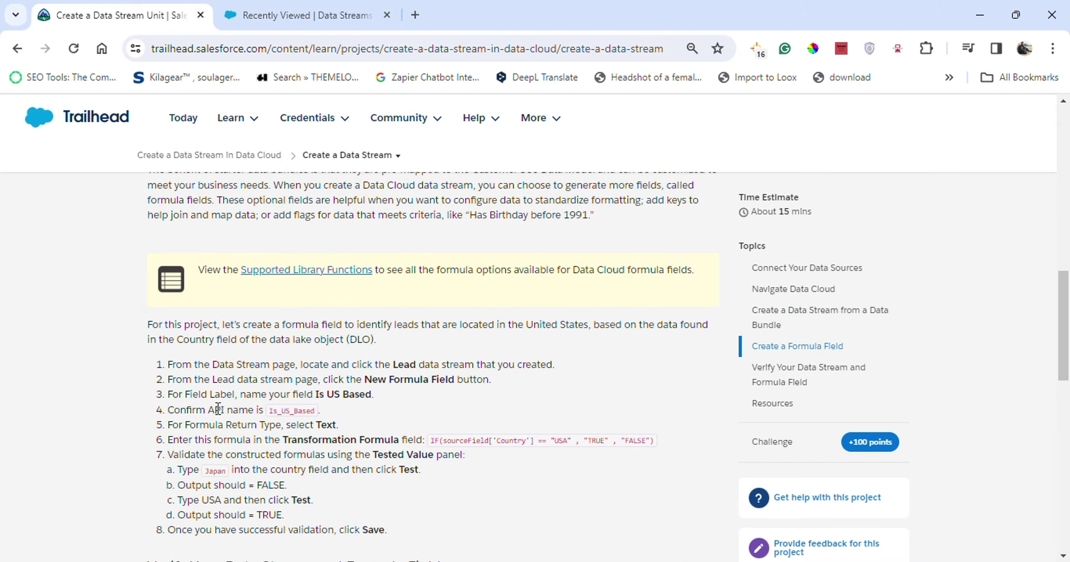
{"action": "scroll", "coordinate": [218, 407], "scroll_direction": "down", "scroll_amount": 1}
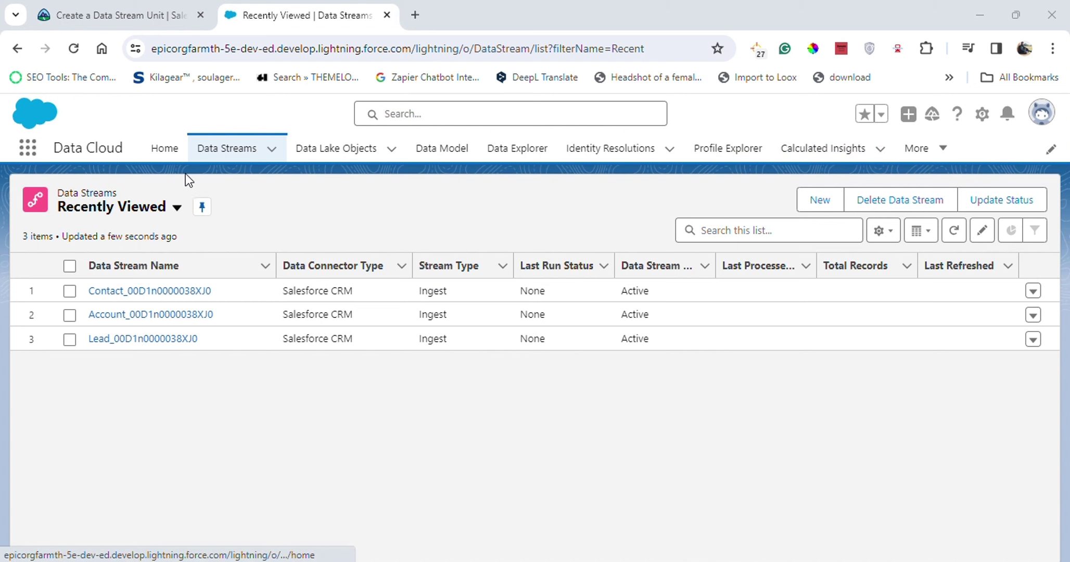
{"action": "left_click", "coordinate": [105, 7]}
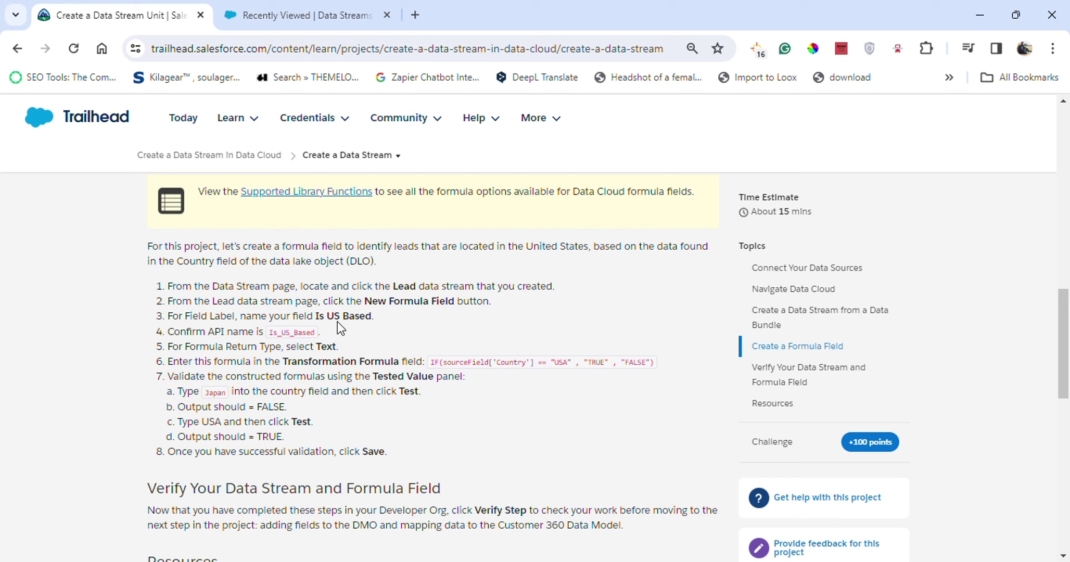
{"action": "left_click", "coordinate": [296, 6]}
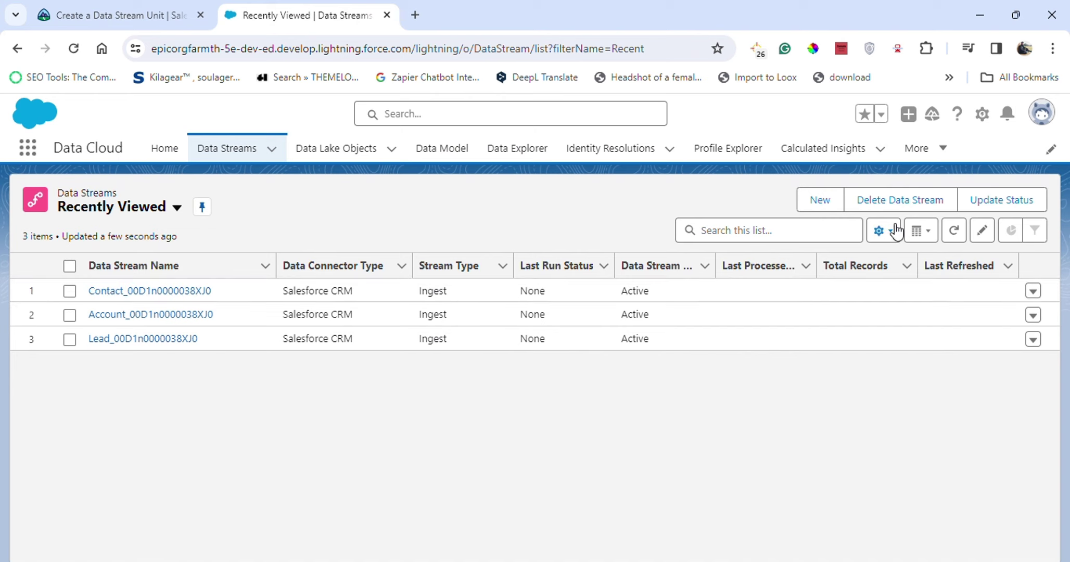
- Open the Lead data stream from the Data Streams list and start a new formula field on it
{"action": "left_click", "coordinate": [934, 151]}
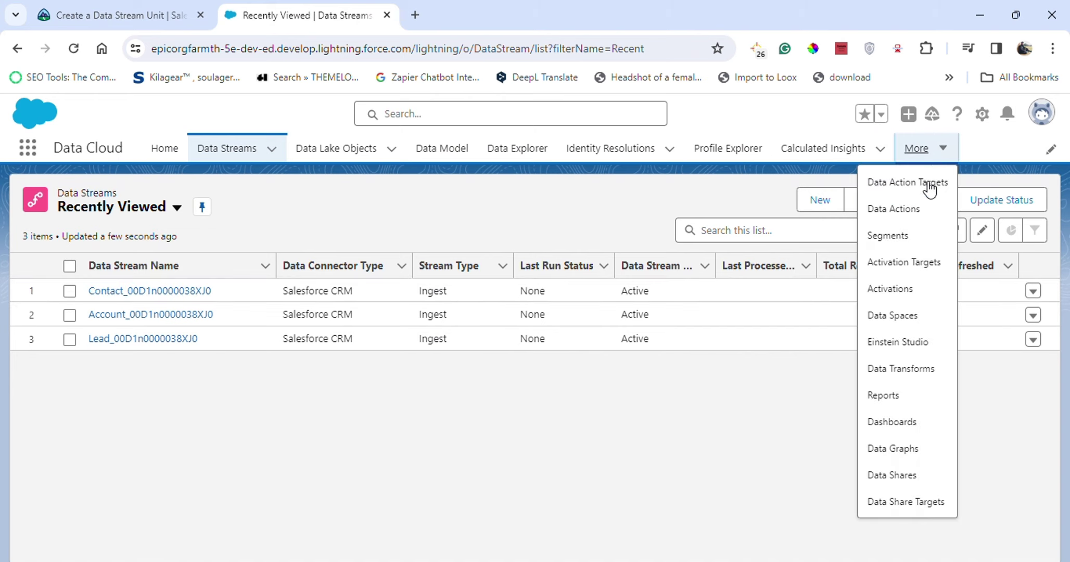
{"action": "left_click", "coordinate": [509, 487]}
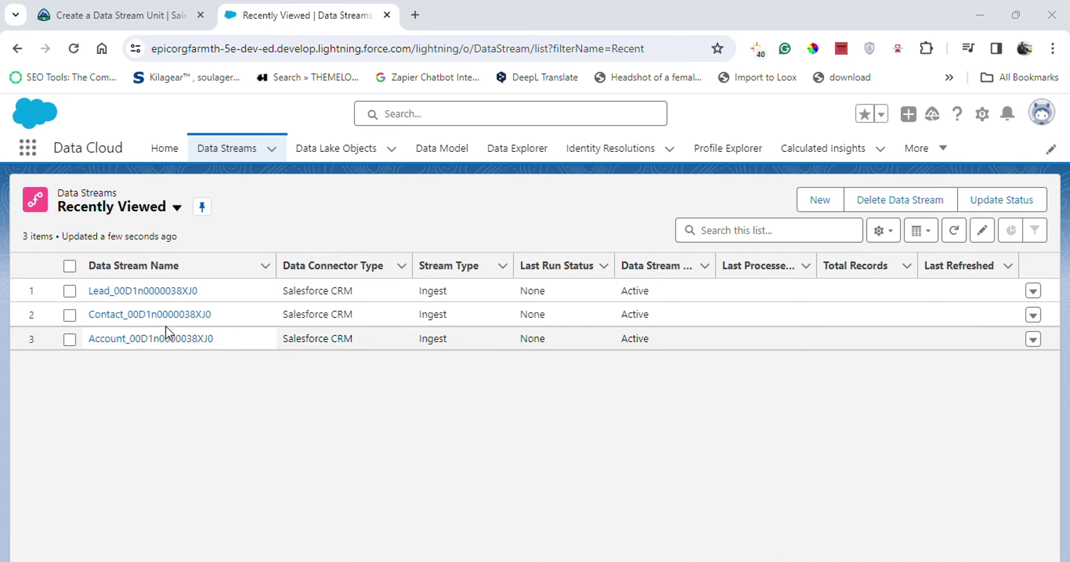
{"action": "left_click", "coordinate": [148, 291]}
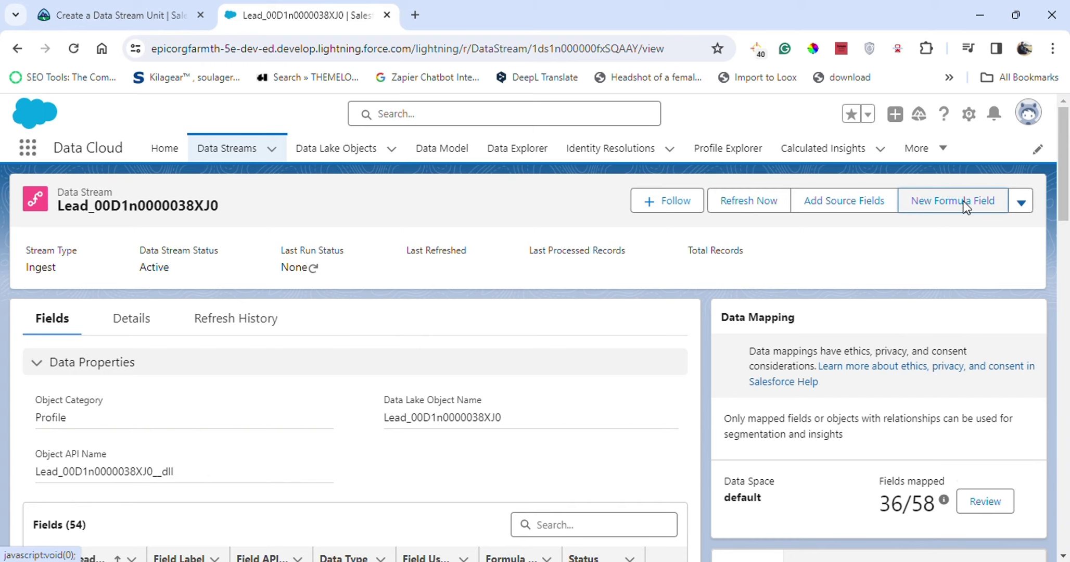
{"action": "left_click", "coordinate": [963, 207]}
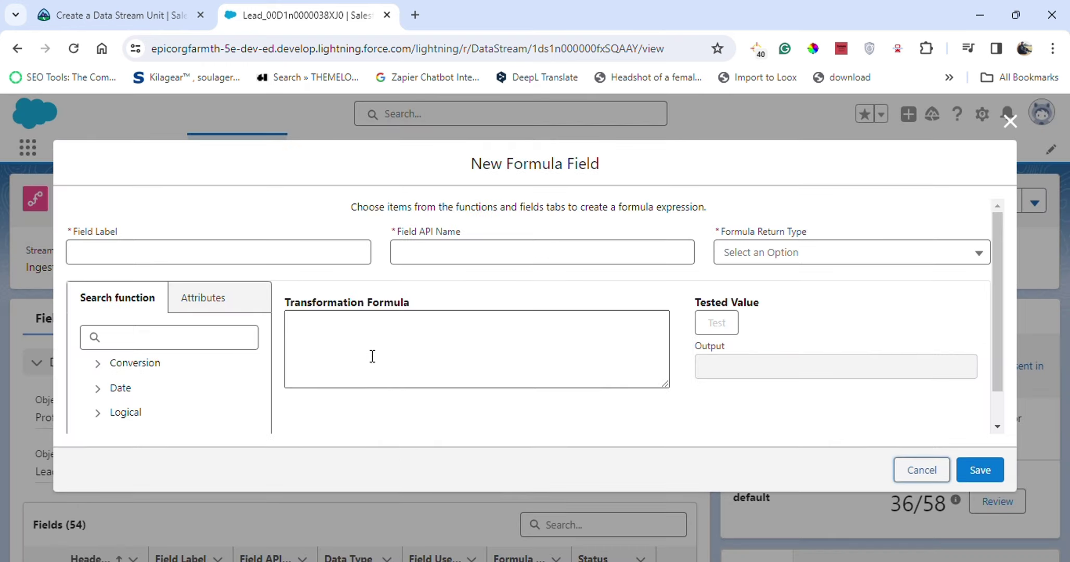
- Copy the field label from the Trailhead instructions and name the new formula field "Is US Based"
{"action": "left_click", "coordinate": [122, 14]}
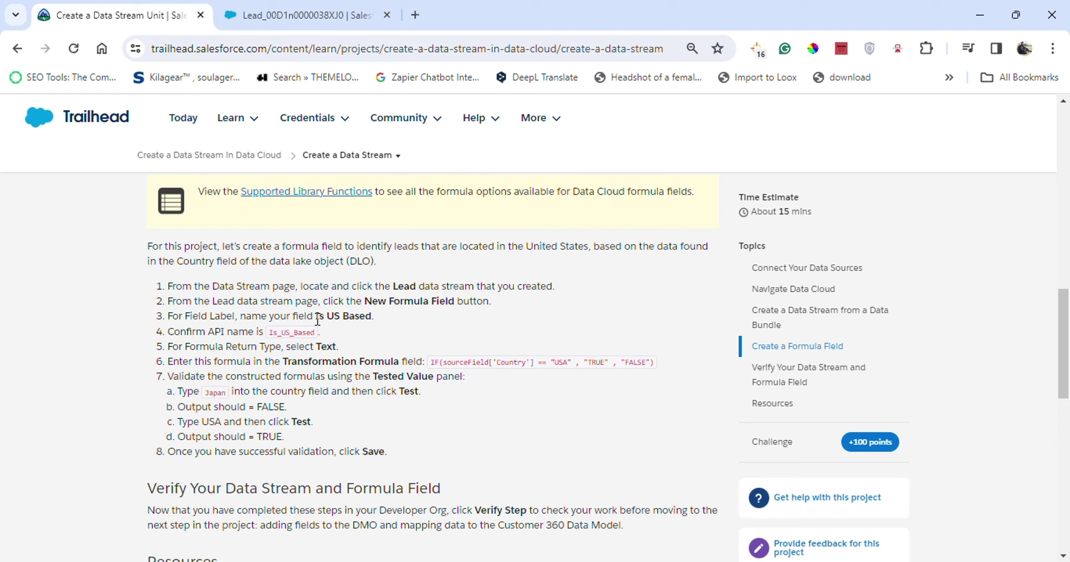
{"action": "left_click_drag", "start_coordinate": [315, 317], "coordinate": [373, 316]}
{"action": "key", "text": "ctrl+c"}
{"action": "left_click", "coordinate": [344, 10]}
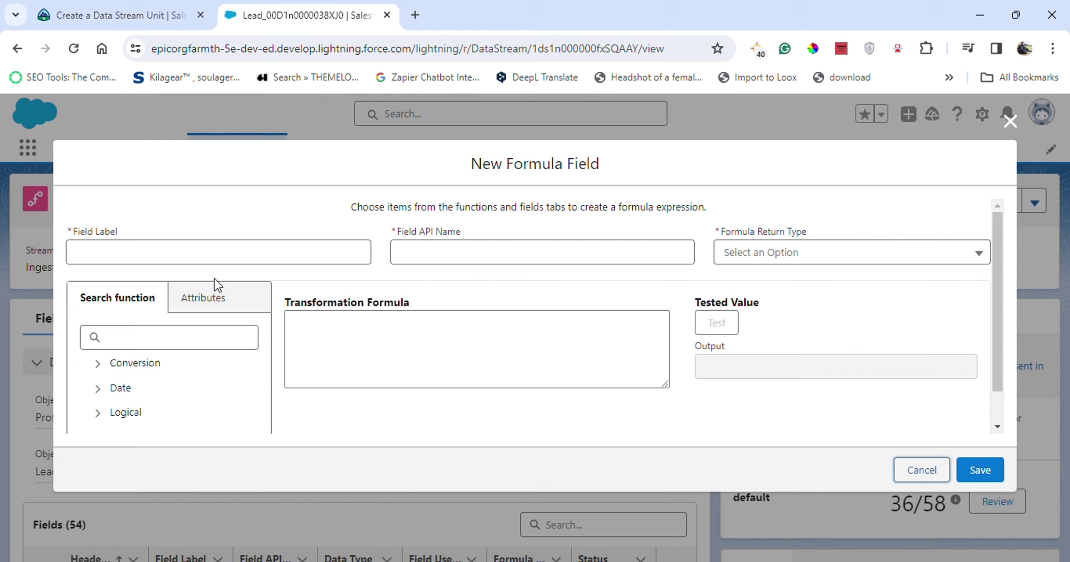
{"action": "left_click", "coordinate": [216, 258]}
{"action": "key", "text": "ctrl+v"}
{"action": "left_click", "coordinate": [302, 269]}
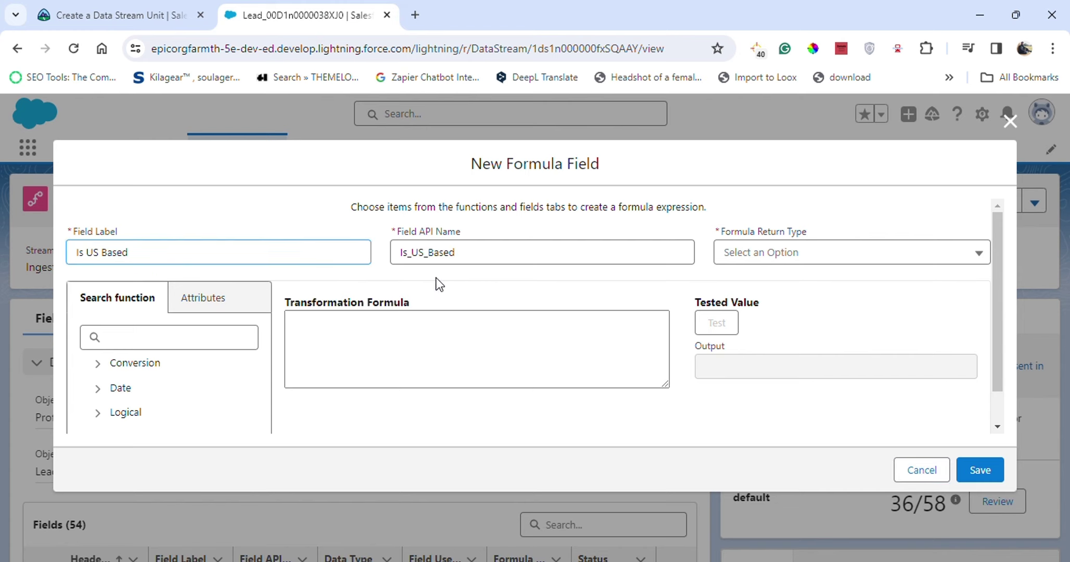
- Check the Trailhead instructions for the return type and set the formula return type to Text
{"action": "left_click", "coordinate": [172, 14]}
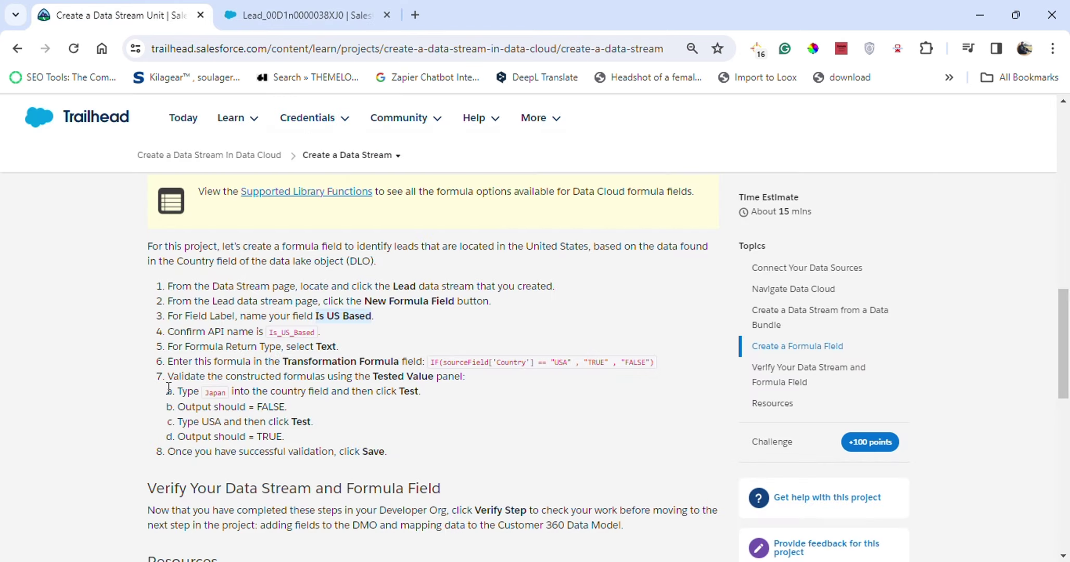
{"action": "left_click", "coordinate": [347, 4]}
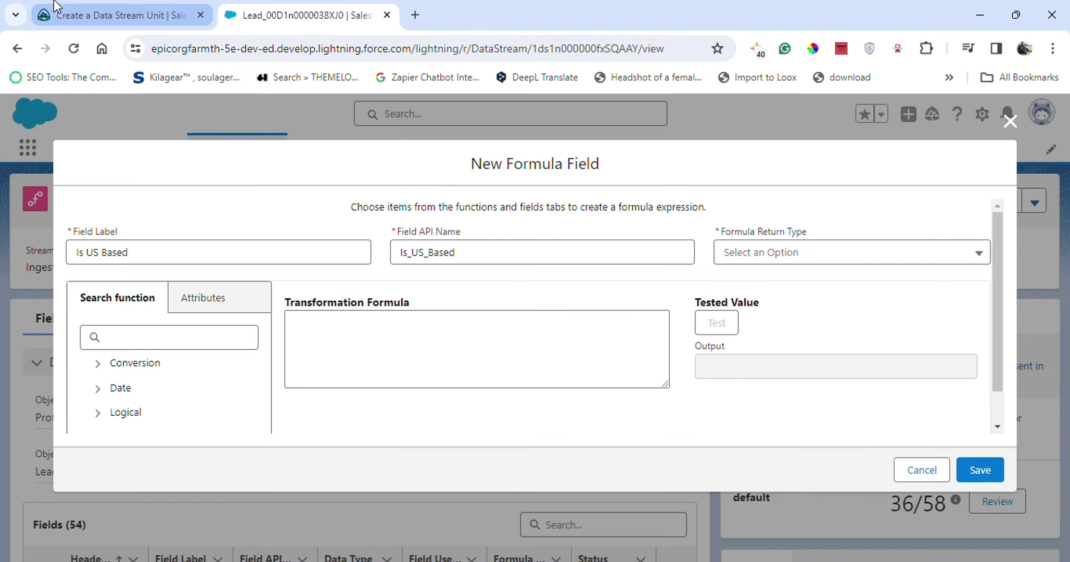
{"action": "left_click", "coordinate": [104, 7]}
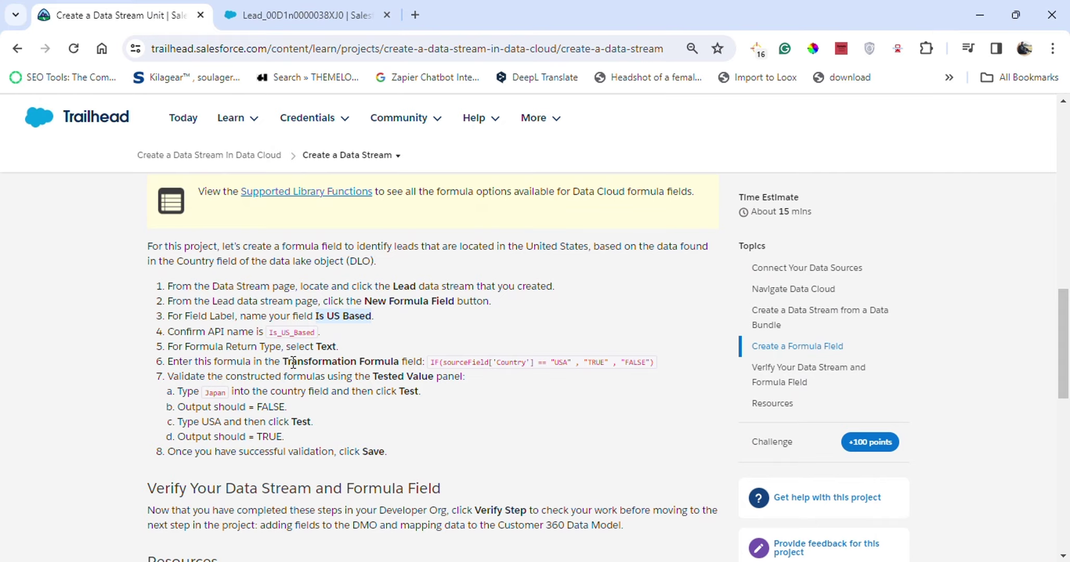
{"action": "left_click", "coordinate": [307, 15]}
{"action": "left_click", "coordinate": [765, 251]}
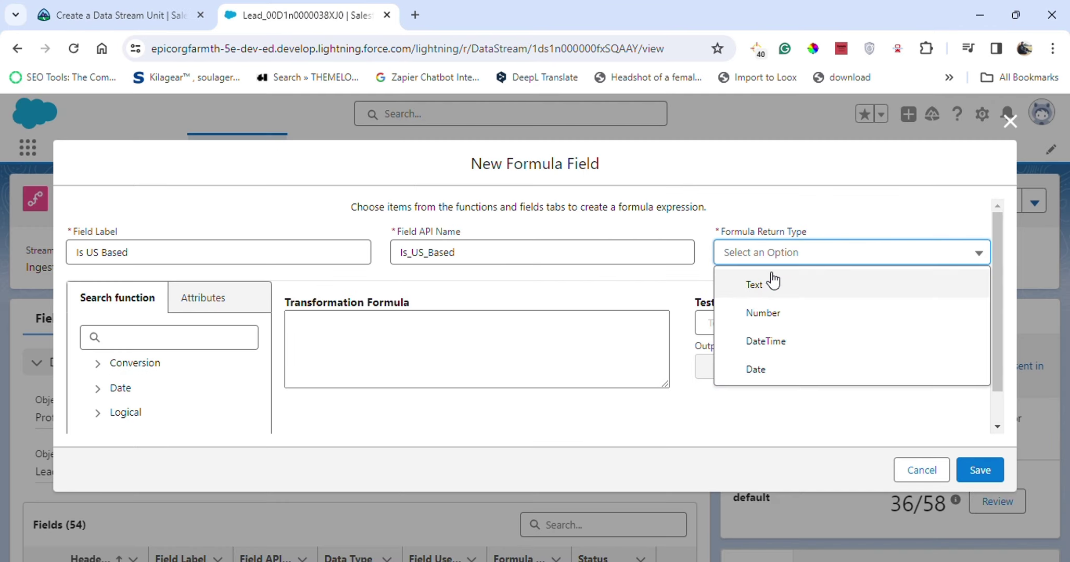
{"action": "left_click", "coordinate": [760, 285]}
- Copy the formula IF(sourceField['Country'] == "USA" , "TRUE" , "FALSE") from Trailhead into the new field's transformation formula
{"action": "left_click", "coordinate": [96, 8]}
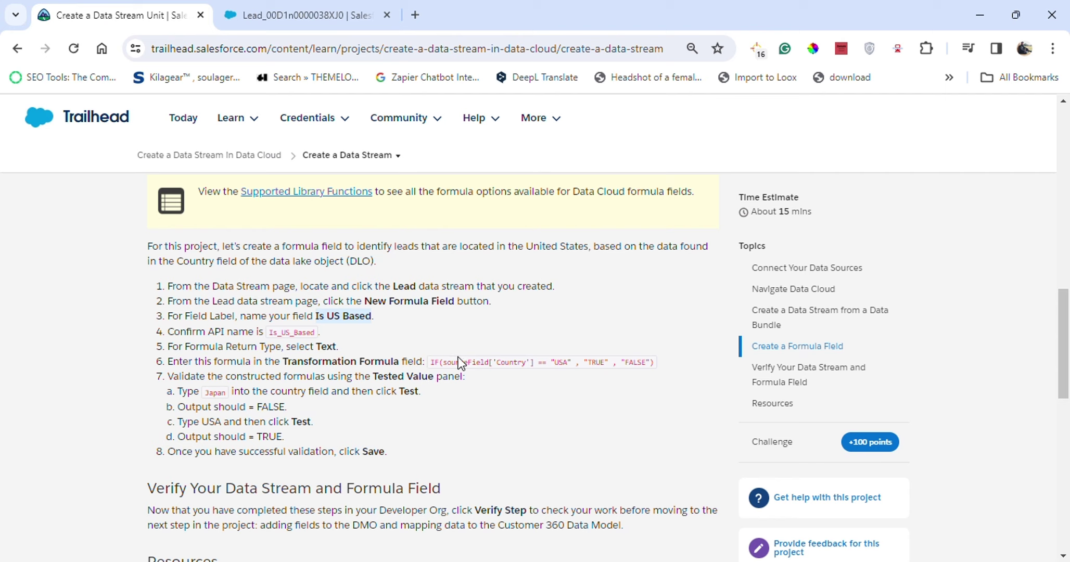
{"action": "left_click_drag", "start_coordinate": [431, 363], "coordinate": [660, 363]}
{"action": "key", "text": "ctrl+c"}
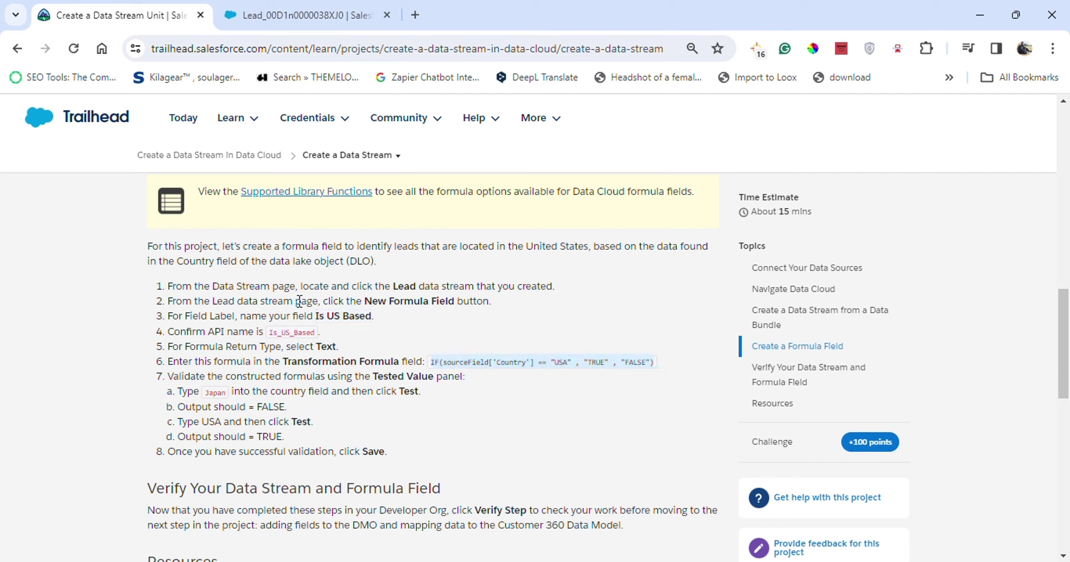
{"action": "left_click", "coordinate": [299, 15]}
{"action": "left_click", "coordinate": [396, 359]}
{"action": "key", "text": "ctrl+v"}
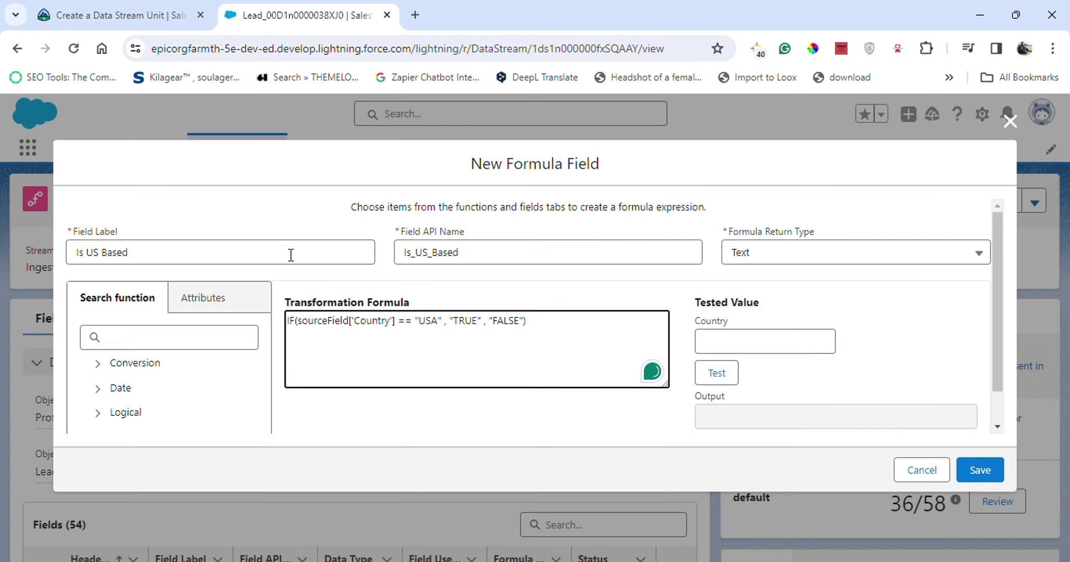
- Test the transformation formula with Japan as the Country value, following the Trailhead validation instructions
{"action": "left_click", "coordinate": [149, 7]}
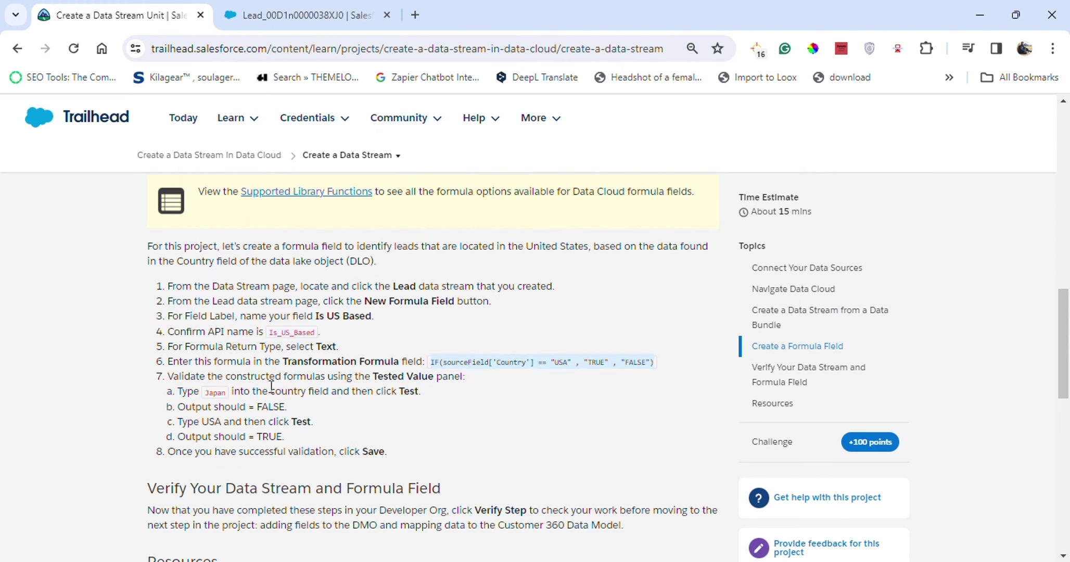
{"action": "left_click", "coordinate": [303, 11]}
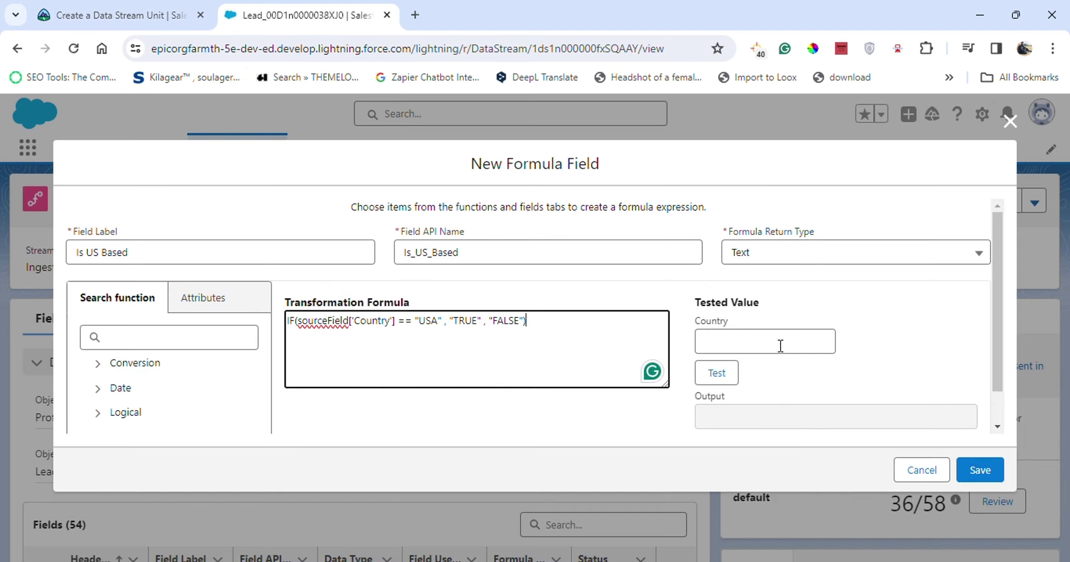
{"action": "scroll", "coordinate": [780, 346], "scroll_direction": "down", "scroll_amount": 1}
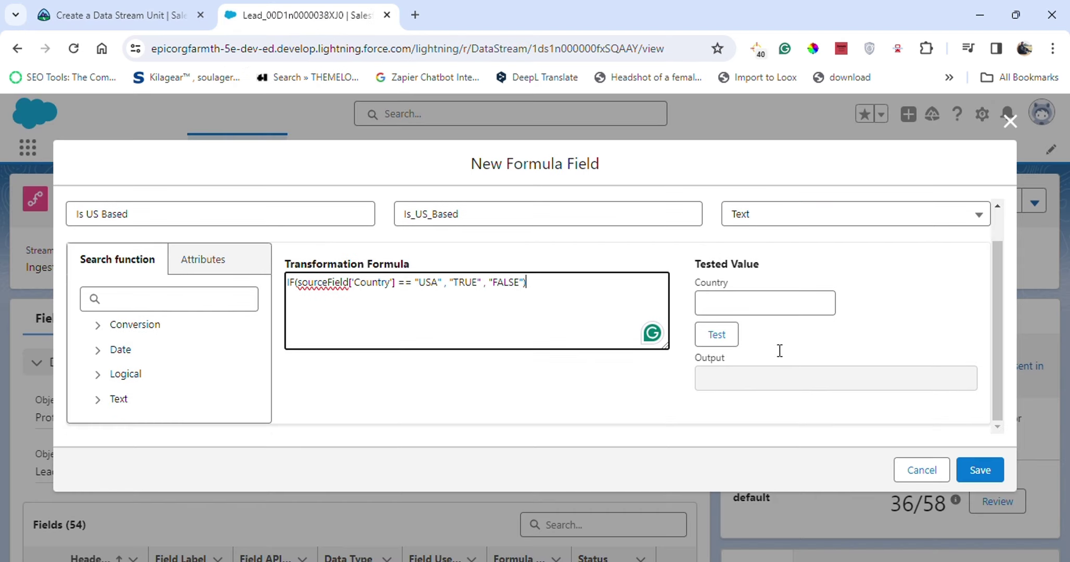
{"action": "left_click", "coordinate": [119, 7]}
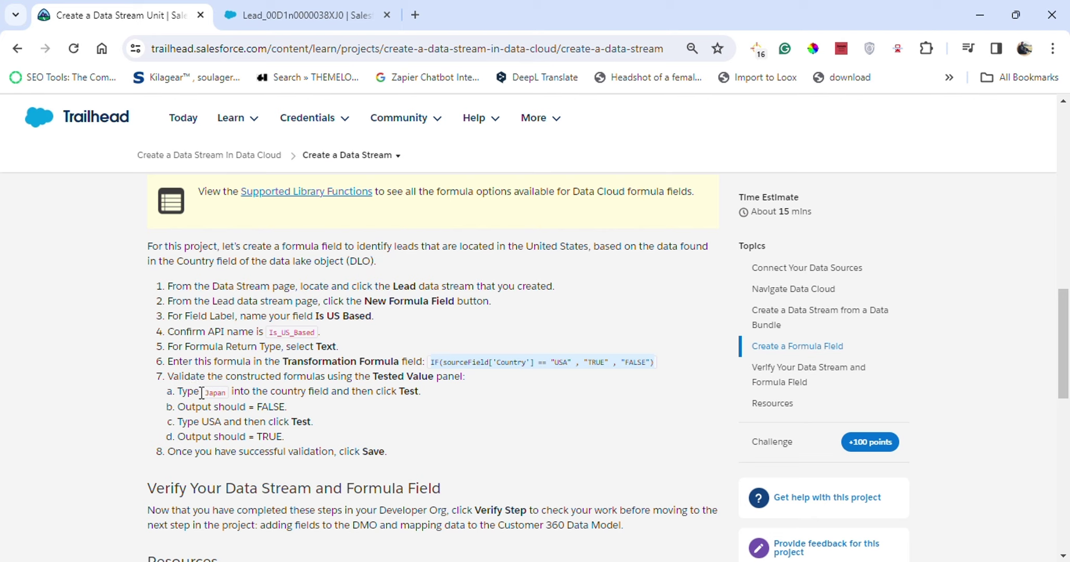
{"action": "left_click_drag", "start_coordinate": [203, 393], "coordinate": [226, 394]}
{"action": "key", "text": "ctrl+c"}
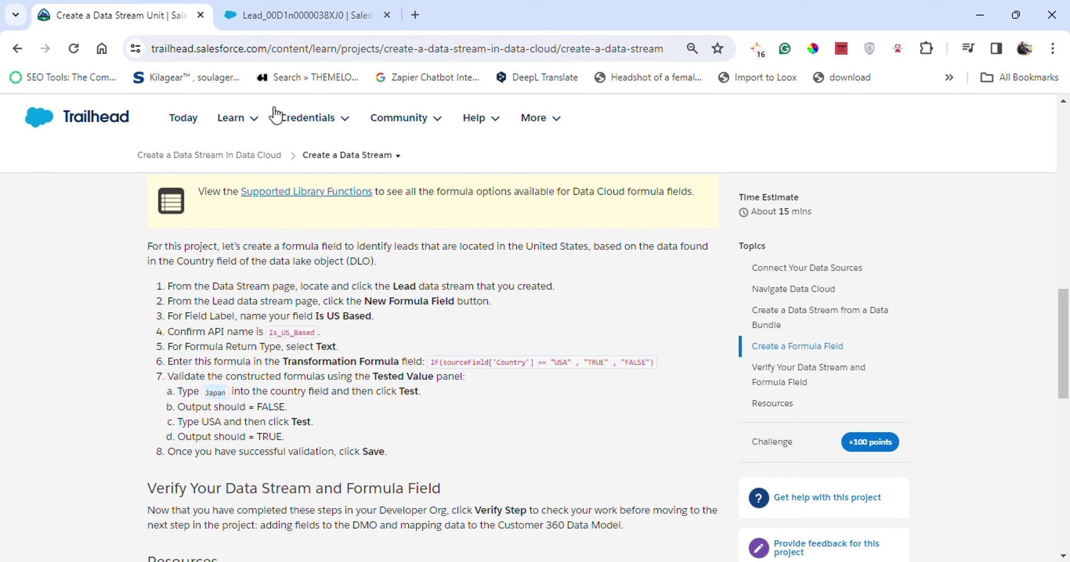
{"action": "left_click", "coordinate": [297, 20]}
{"action": "left_click", "coordinate": [793, 307]}
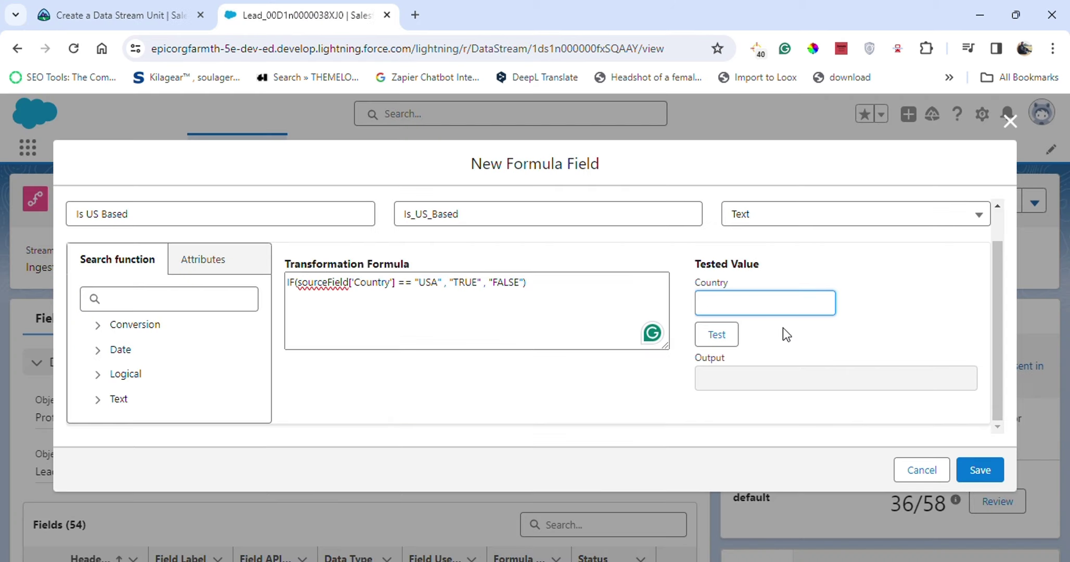
{"action": "key", "text": "ctrl+v"}
{"action": "left_click", "coordinate": [731, 335]}
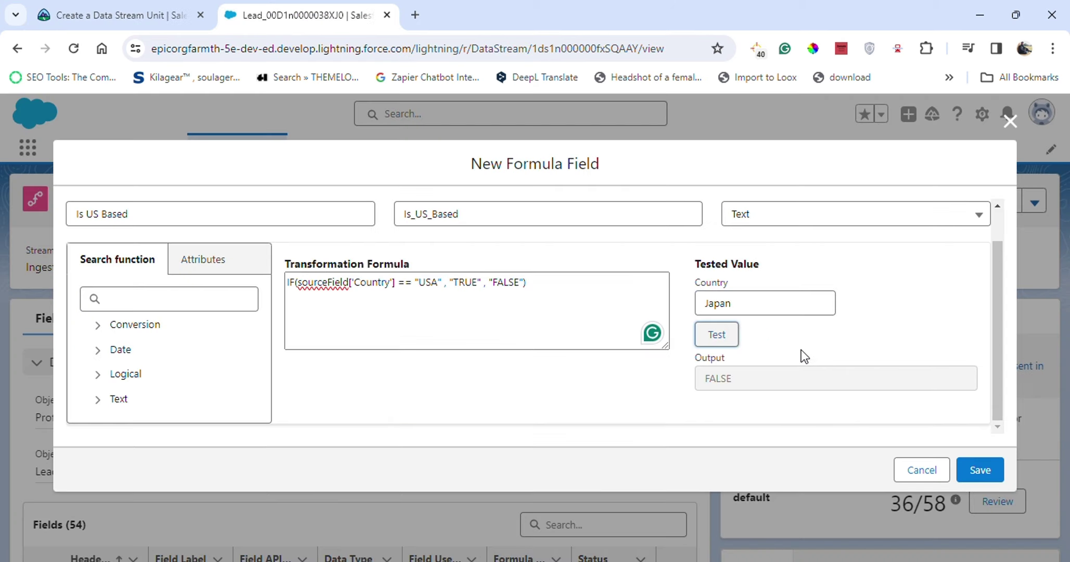
- Copy USA from the Trailhead validation instructions into the Country test value and test the transformation formula with it
{"action": "left_click", "coordinate": [161, 11]}
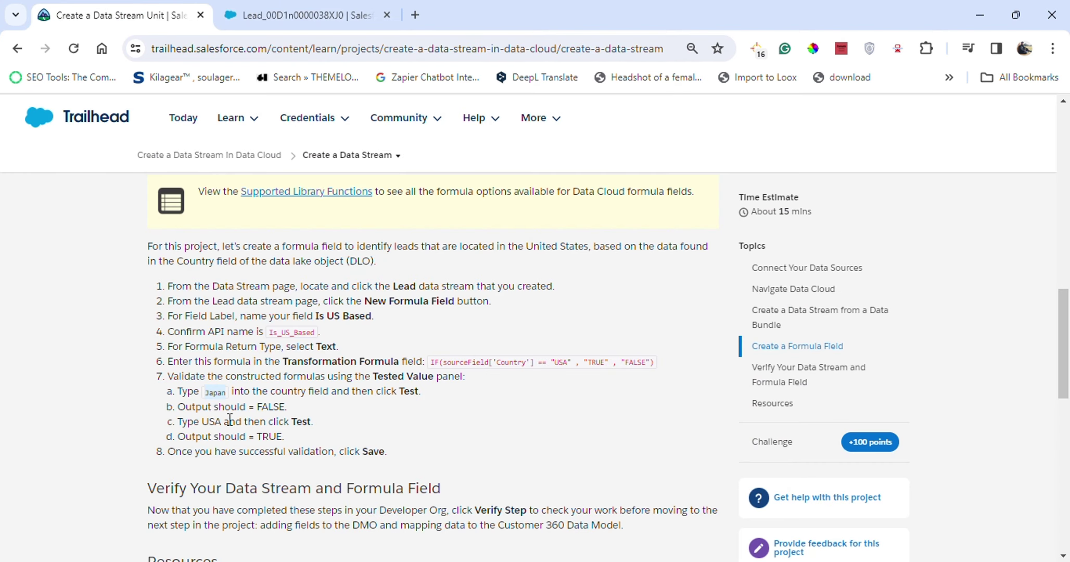
{"action": "left_click", "coordinate": [259, 11]}
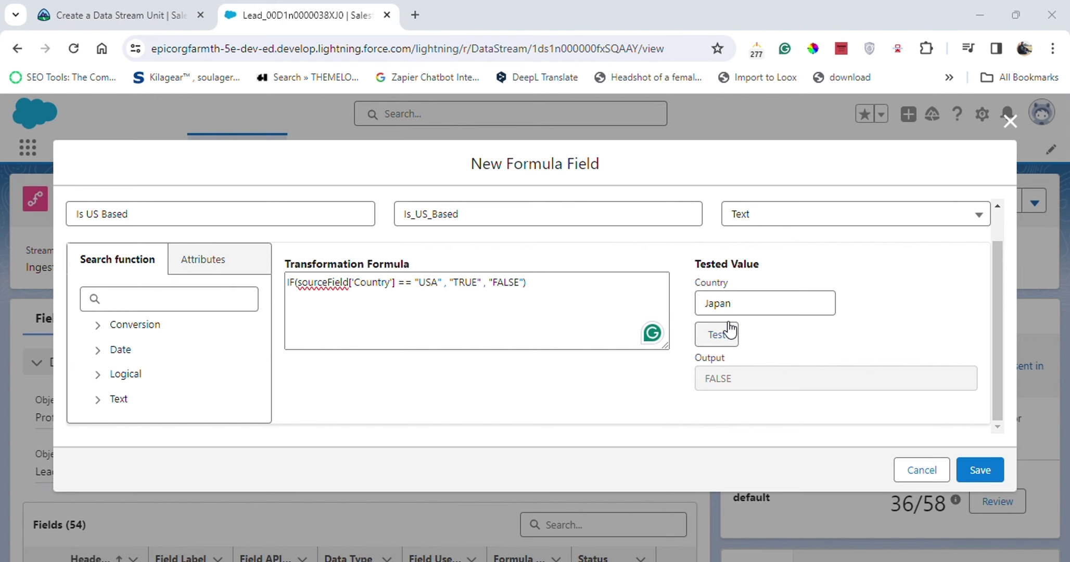
{"action": "left_click", "coordinate": [120, 14]}
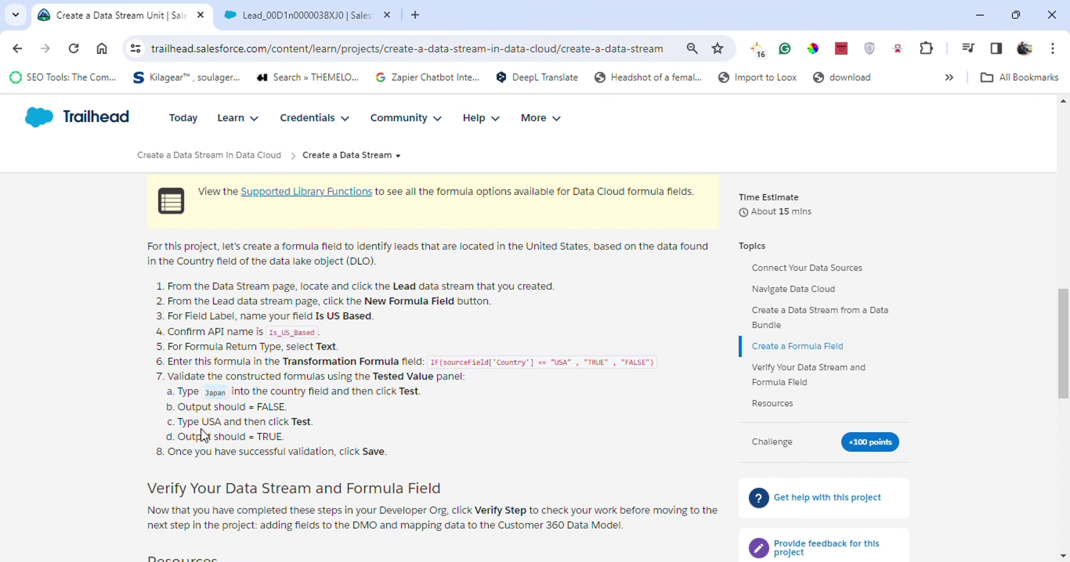
{"action": "left_click_drag", "start_coordinate": [205, 420], "coordinate": [223, 426]}
{"action": "key", "text": "ctrl+c"}
{"action": "left_click", "coordinate": [258, 11]}
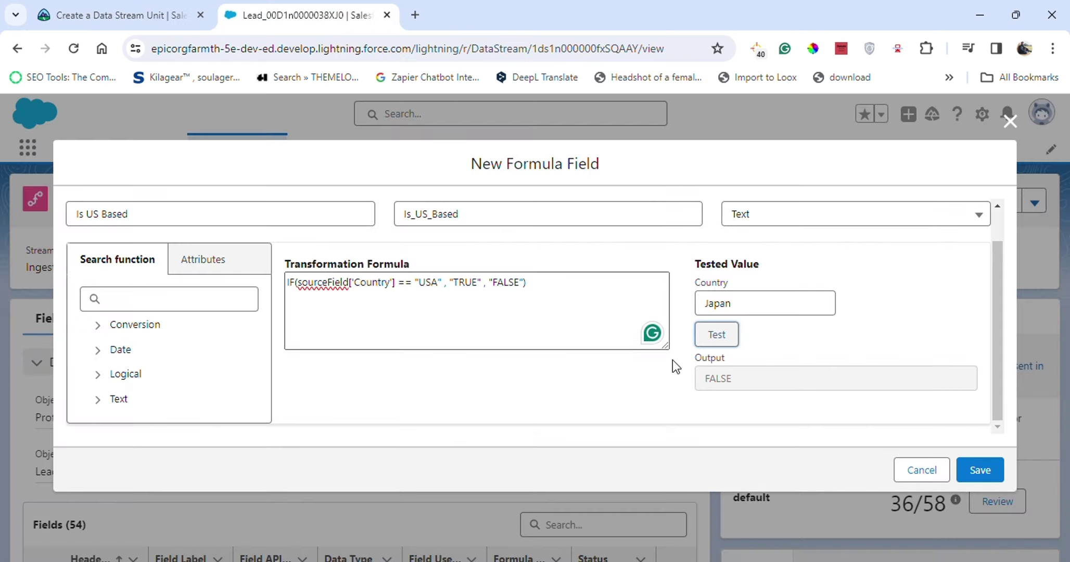
{"action": "double_click", "coordinate": [763, 305]}
{"action": "key", "text": "ctrl+v"}
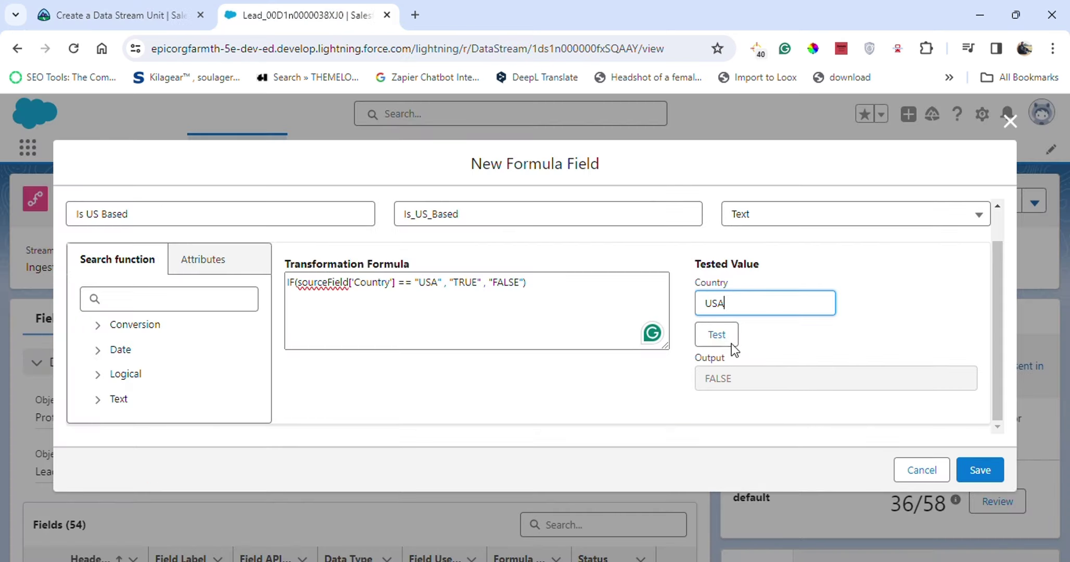
{"action": "left_click", "coordinate": [732, 341]}
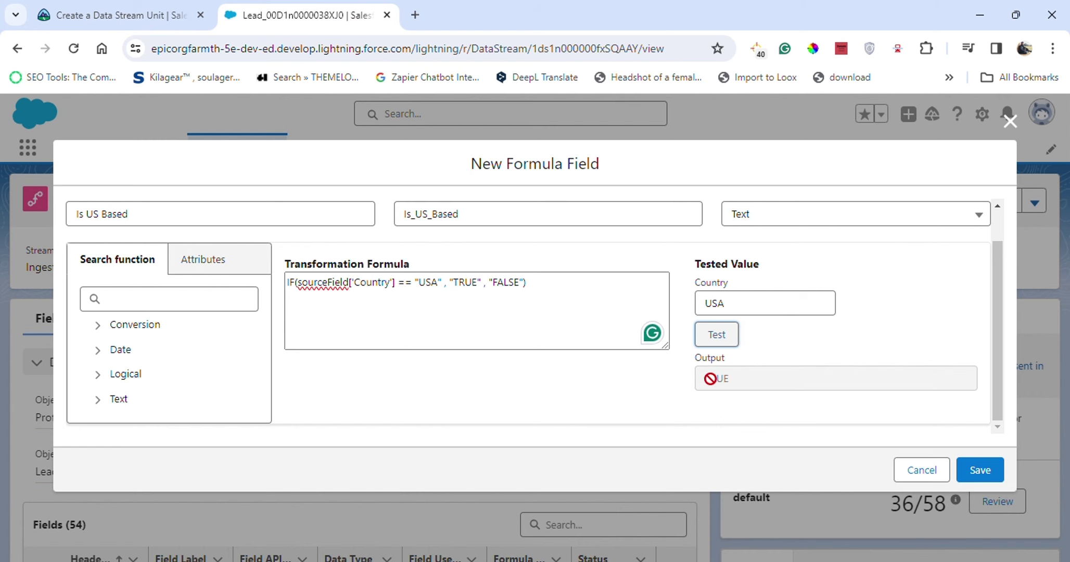
- Check the final formula field instruction in Trailhead and save the new Is US Based formula field
{"action": "left_click", "coordinate": [156, 15]}
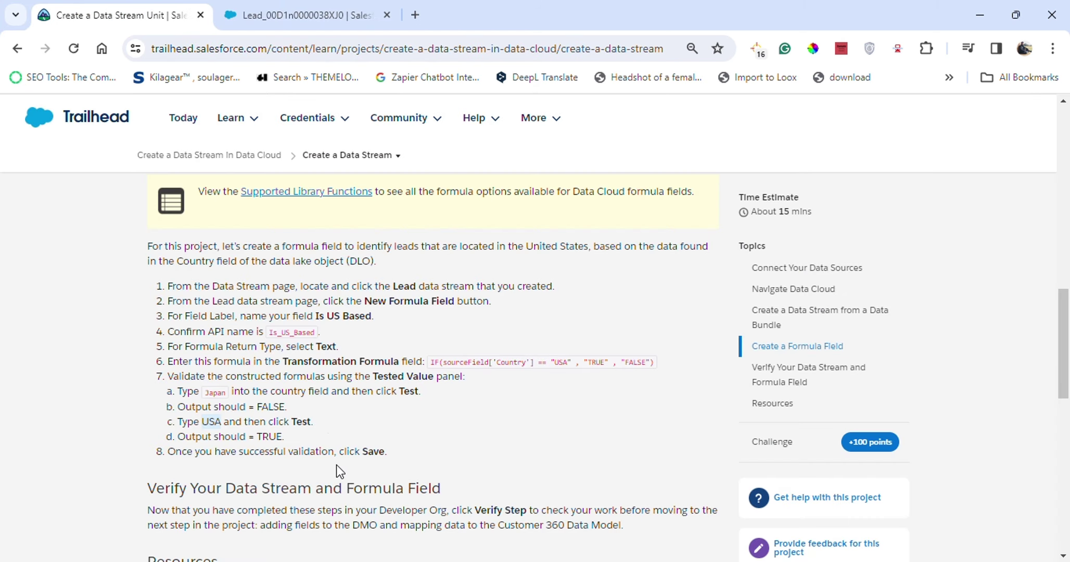
{"action": "left_click", "coordinate": [307, 15]}
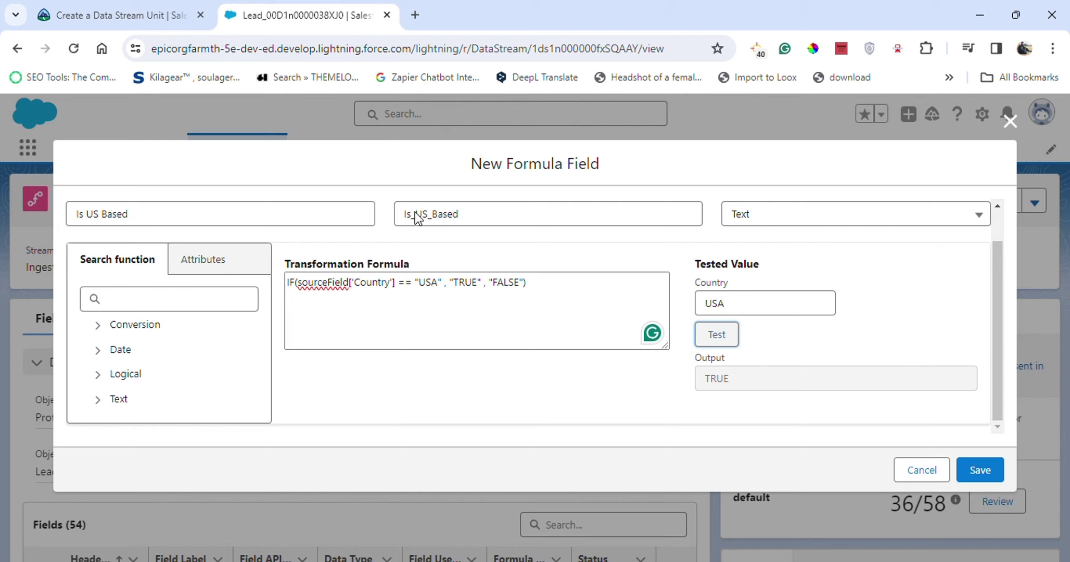
{"action": "left_click", "coordinate": [980, 470]}
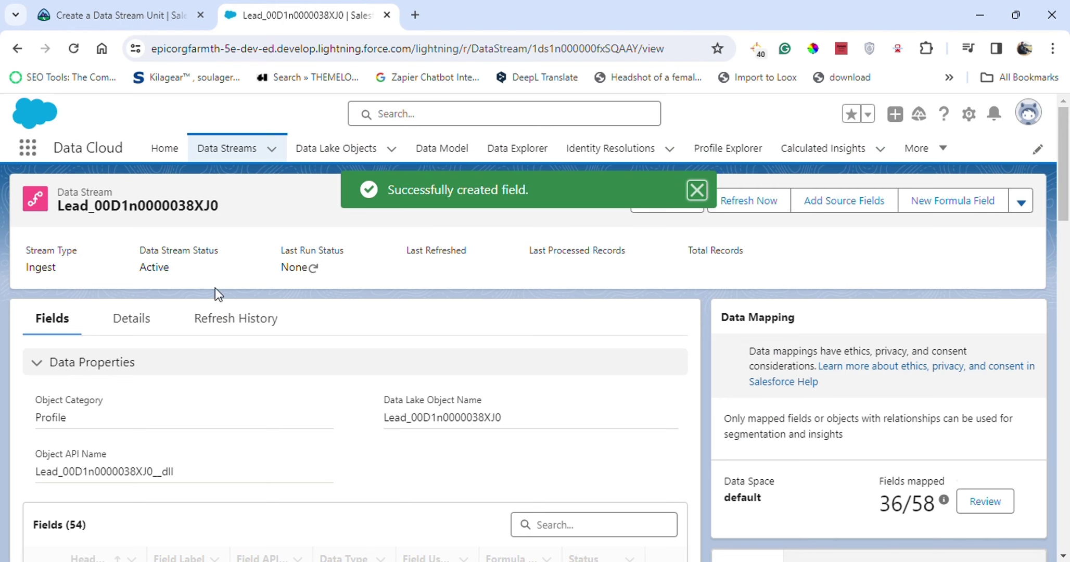
- Return to the Trailhead unit and submit the Create a Data Stream challenge for verification to earn 100 points
{"action": "left_click", "coordinate": [150, 7]}
{"action": "scroll", "coordinate": [521, 462], "scroll_direction": "down", "scroll_amount": 10}
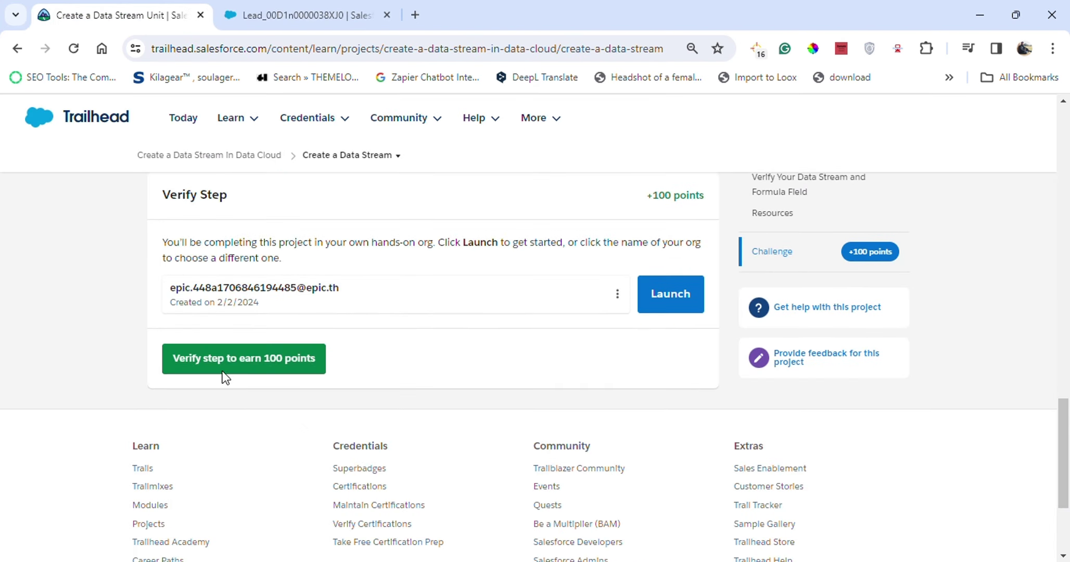
{"action": "left_click", "coordinate": [224, 365]}
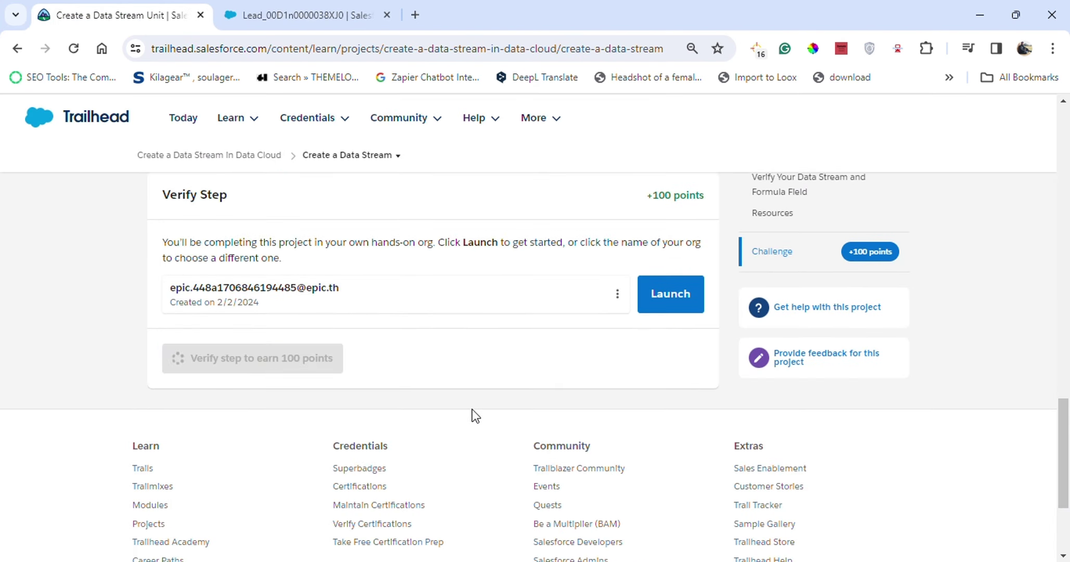